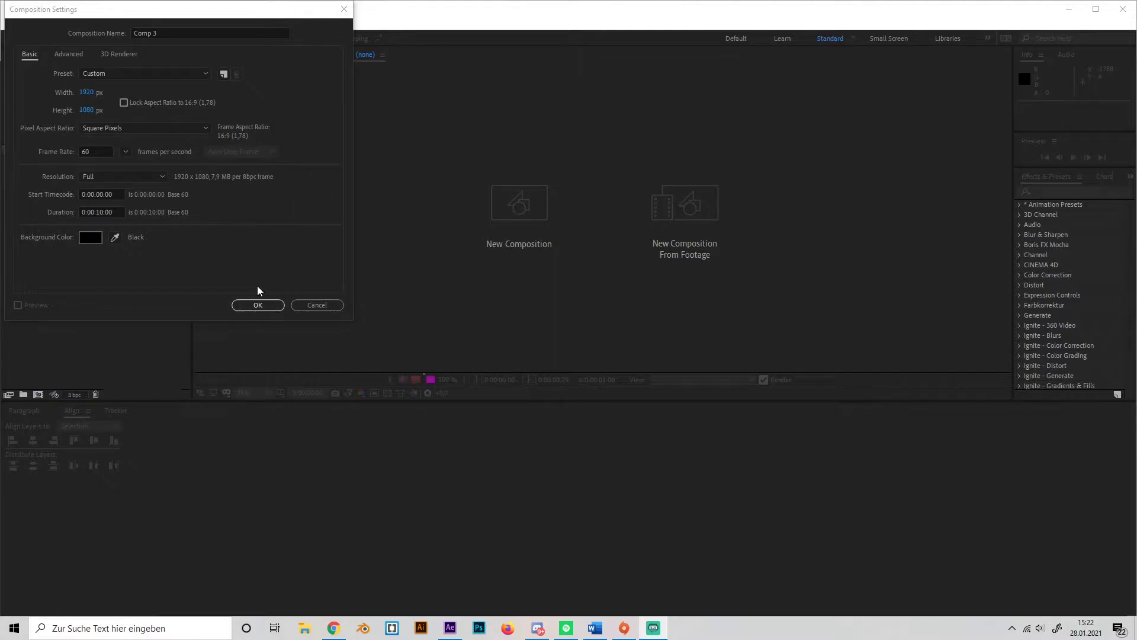
Step: Confirm the comp settings and add the first full-frame black solid, Black Solid 5
click(257, 305)
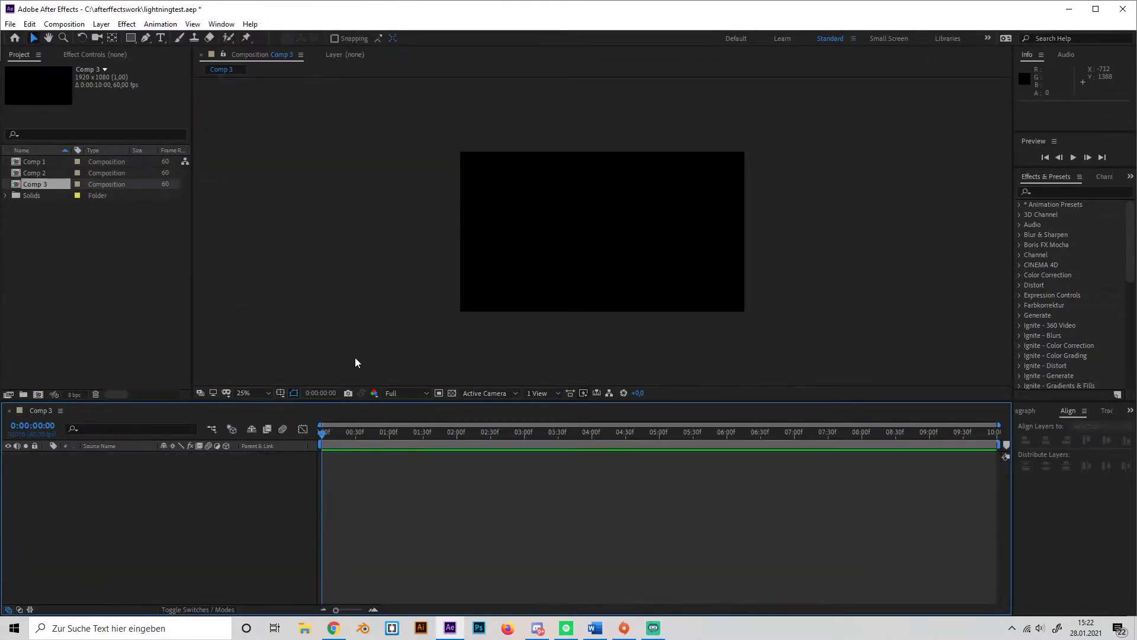
right_click(239, 474)
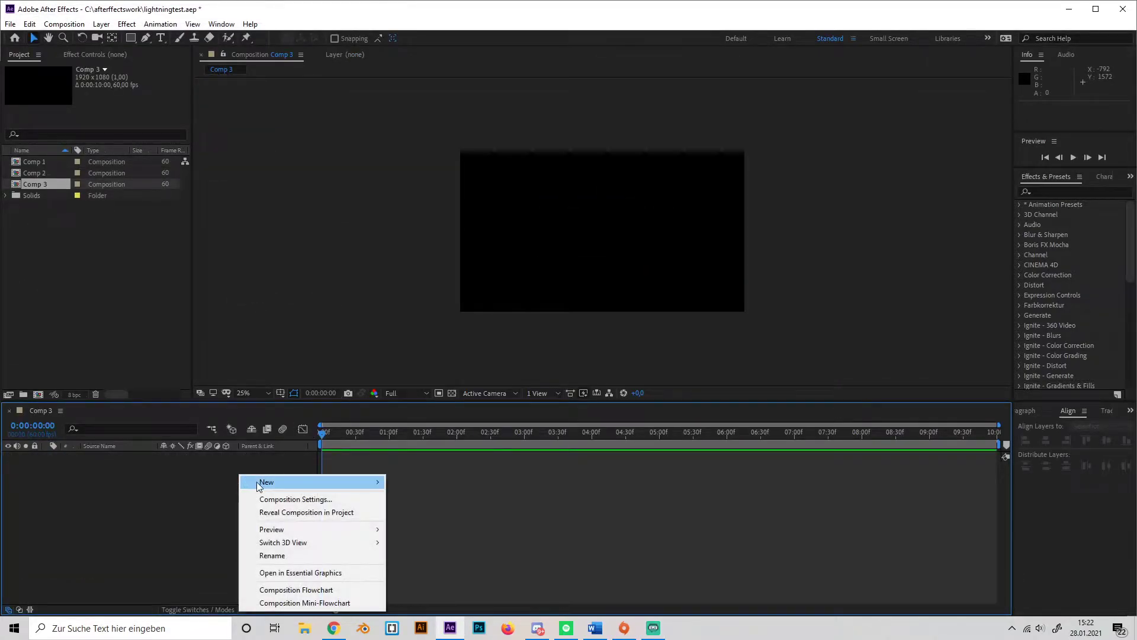
mouse_move(257, 481)
click(409, 512)
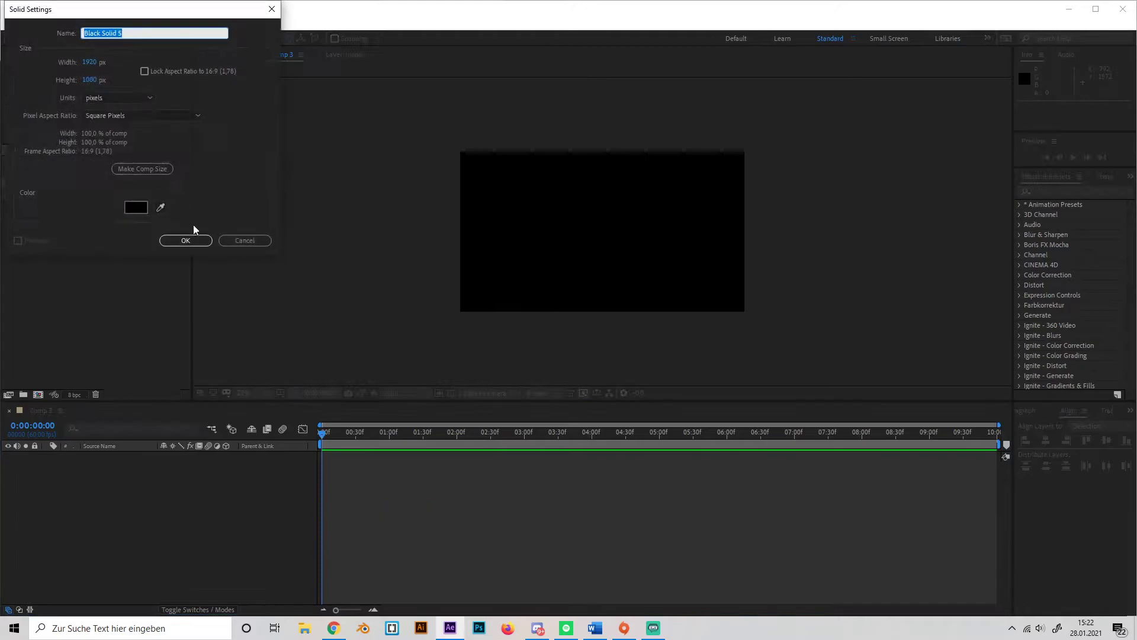
click(185, 241)
Step: Add a second full-frame black solid, Black Solid 6, above it
right_click(261, 484)
mouse_move(285, 360)
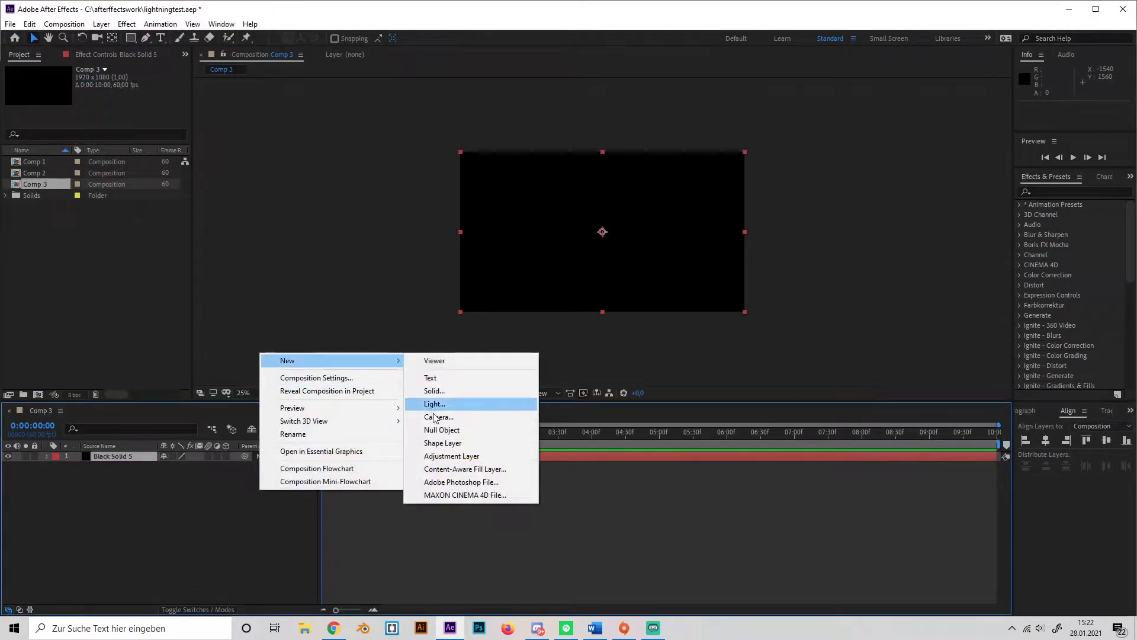
click(421, 388)
click(185, 240)
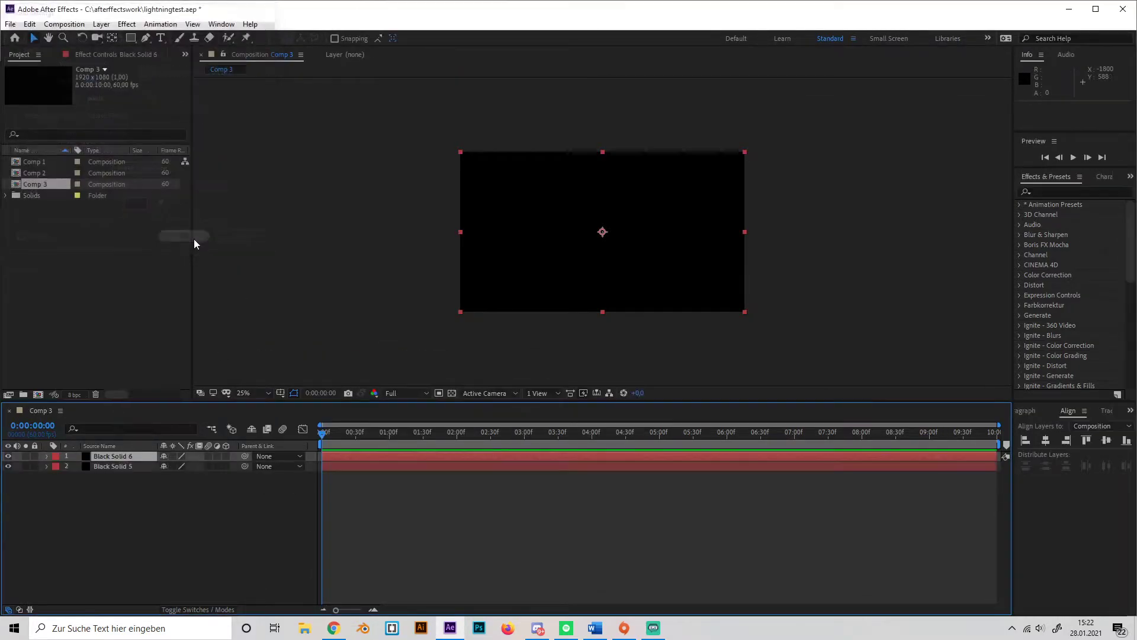
Step: Add a white text layer reading TEST
right_click(239, 494)
mouse_move(295, 364)
click(427, 381)
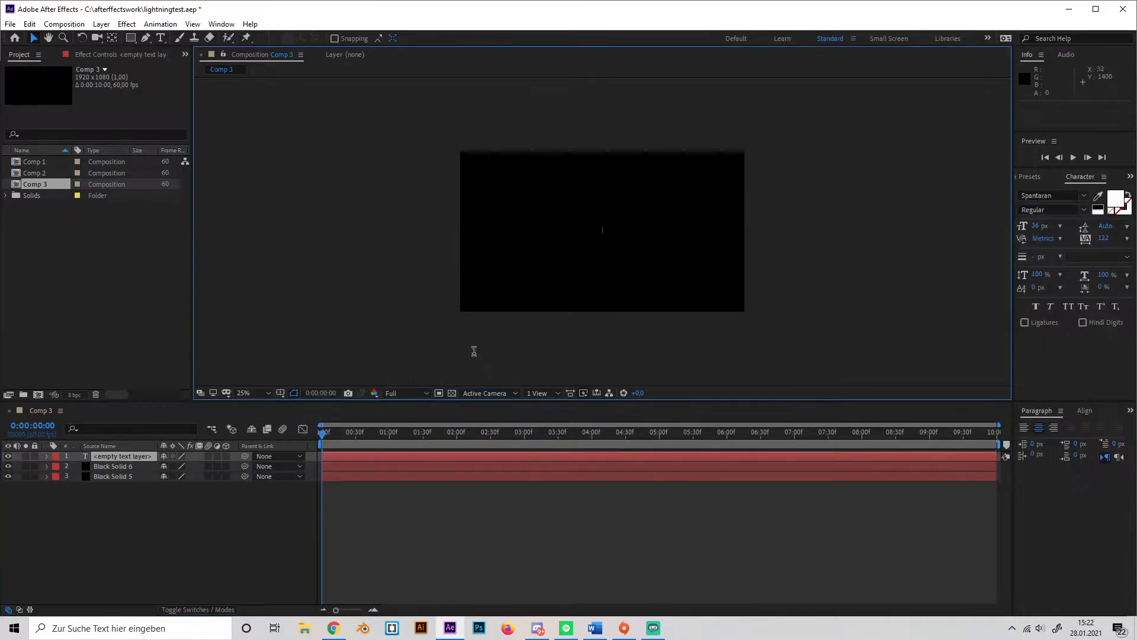
text(TEST)
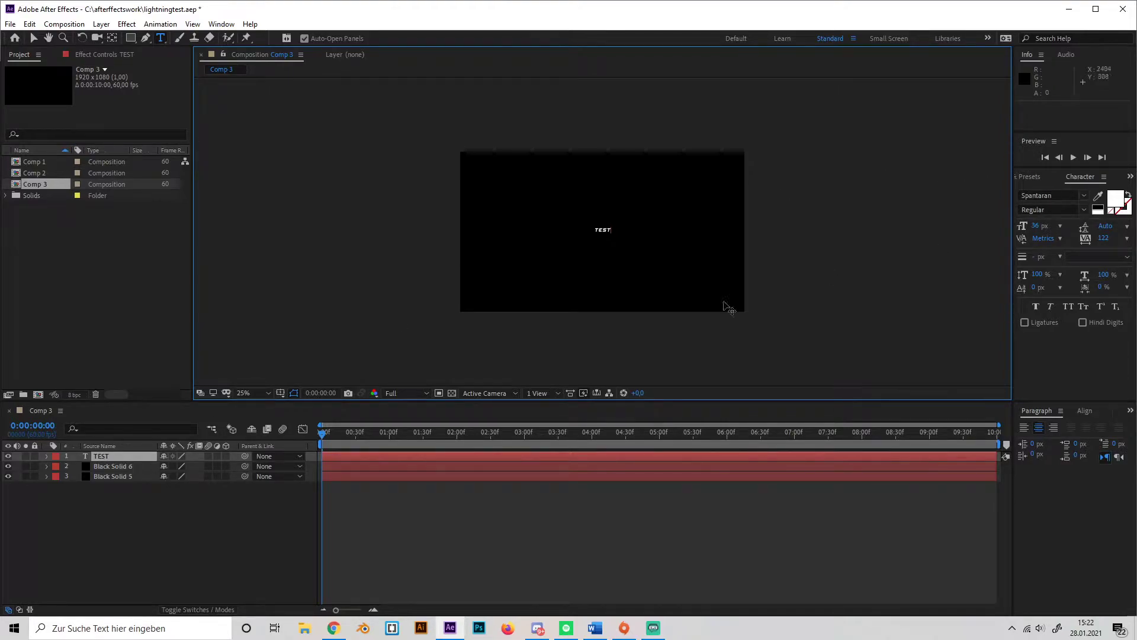
click(126, 457)
Step: Scale TEST to 726% and centre it horizontally and vertically in the comp
key(s)
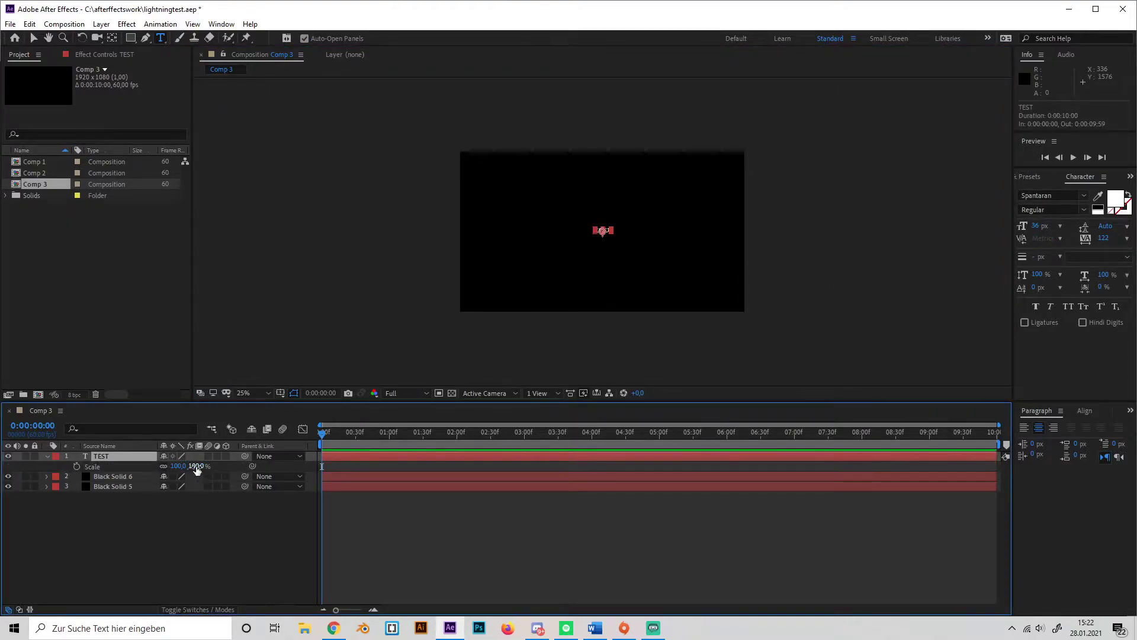
drag(196, 467, 568, 467)
key(Caps_Lock)
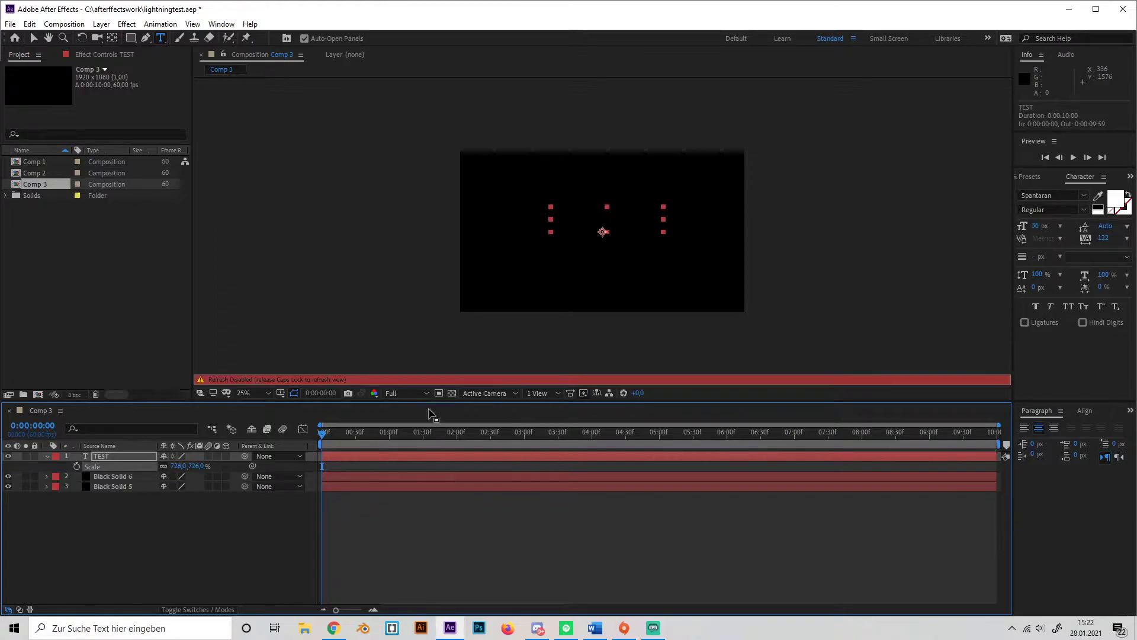
key(Caps_Lock)
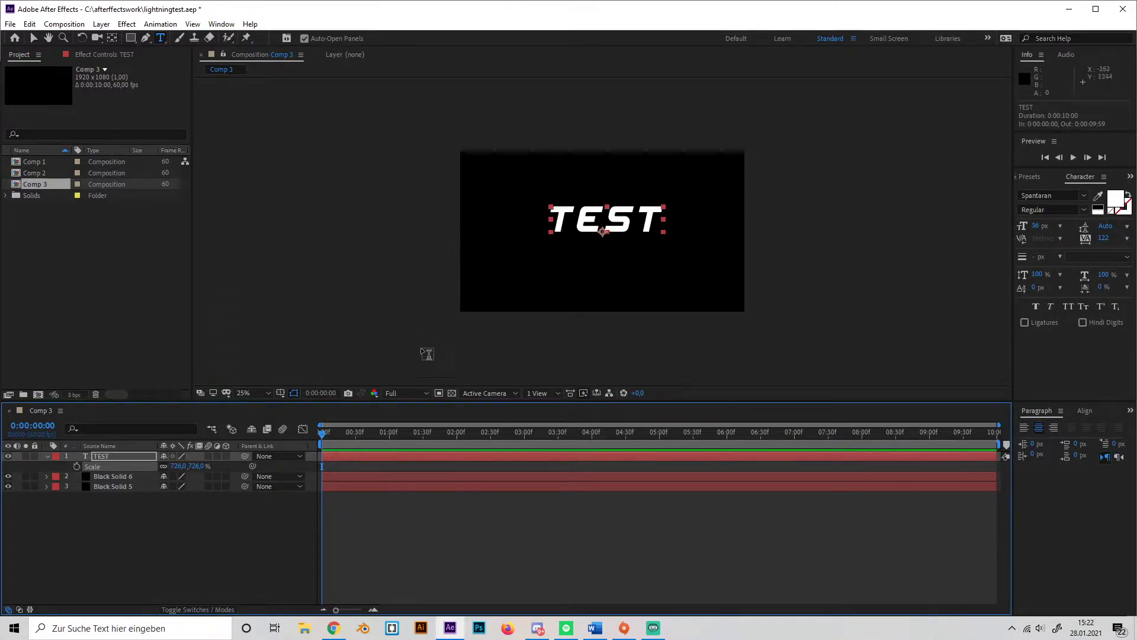
click(1085, 411)
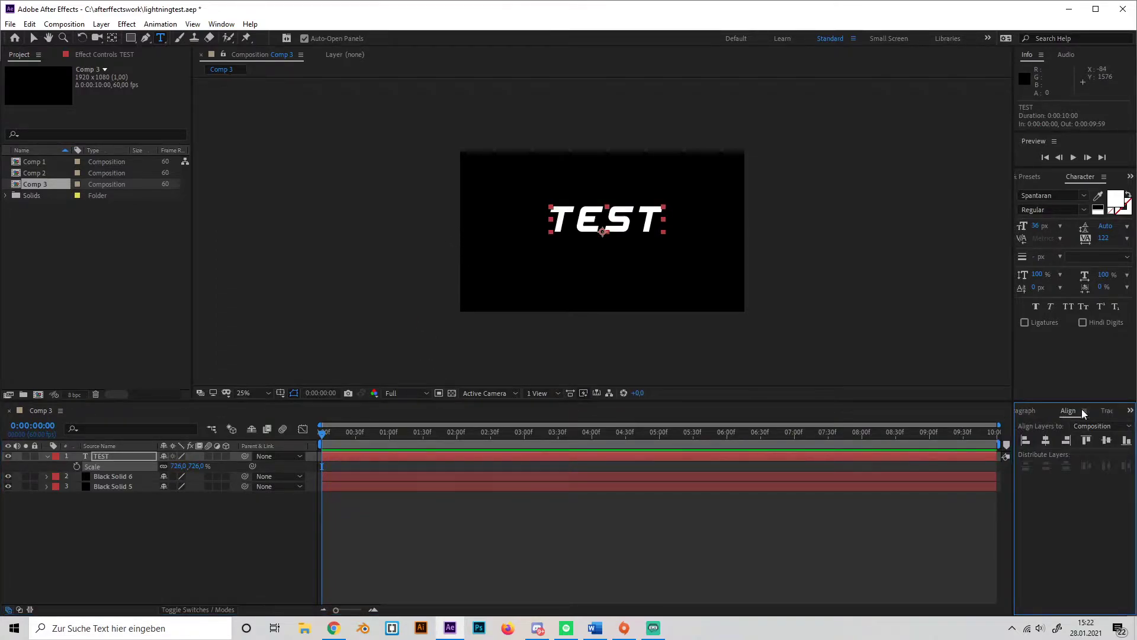
click(1047, 441)
click(1105, 440)
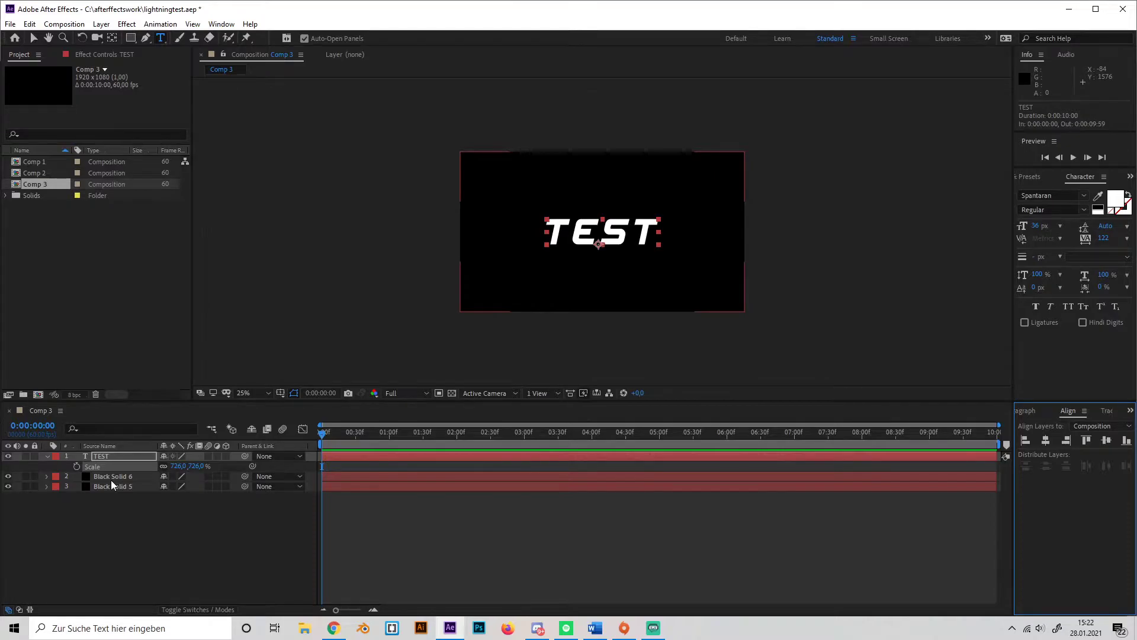
Step: Move Black Solid 6 above TEST and apply the Saber effect to it
drag(111, 480, 117, 452)
click(1030, 177)
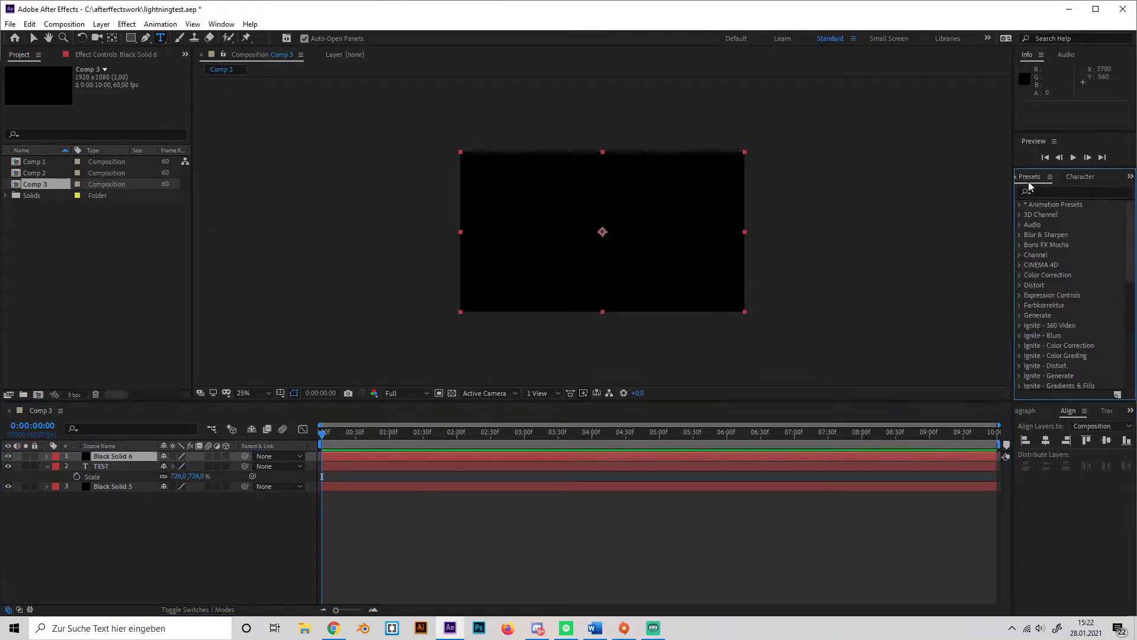
click(1056, 190)
text(saber)
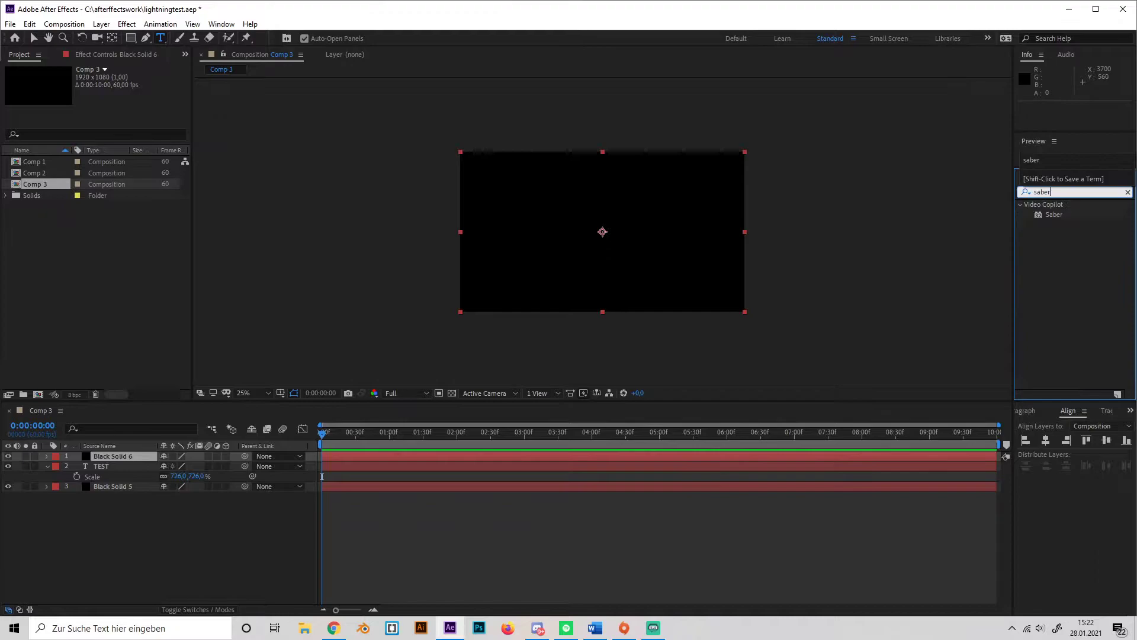
double_click(1055, 215)
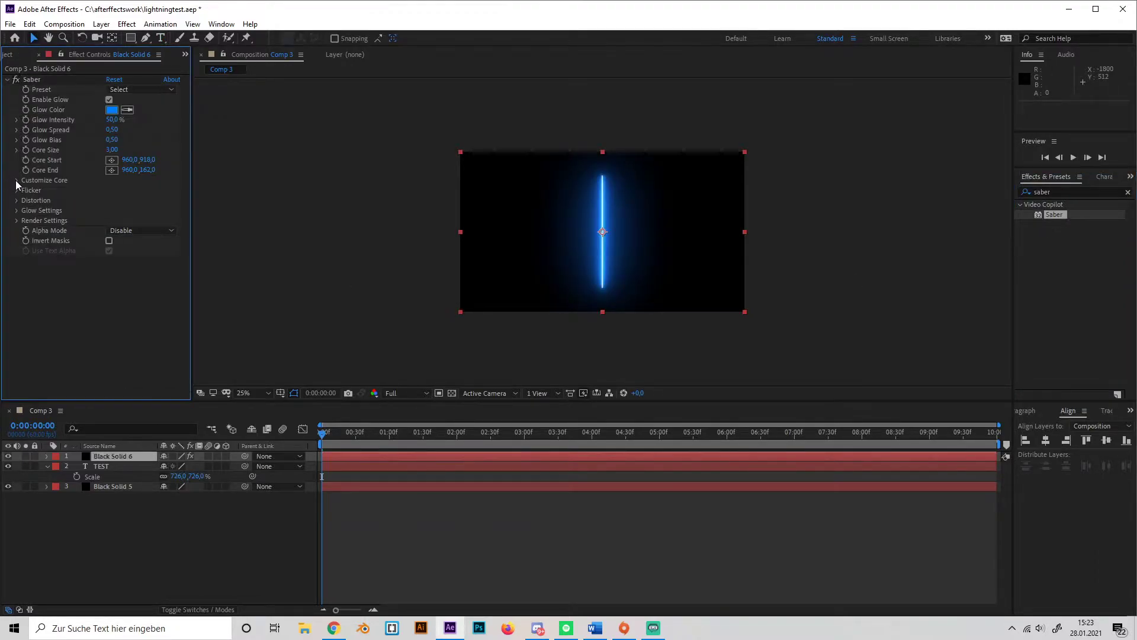
Step: Set Saber's core type to Text Layer using TEST, with the Electric preset
click(16, 180)
click(119, 190)
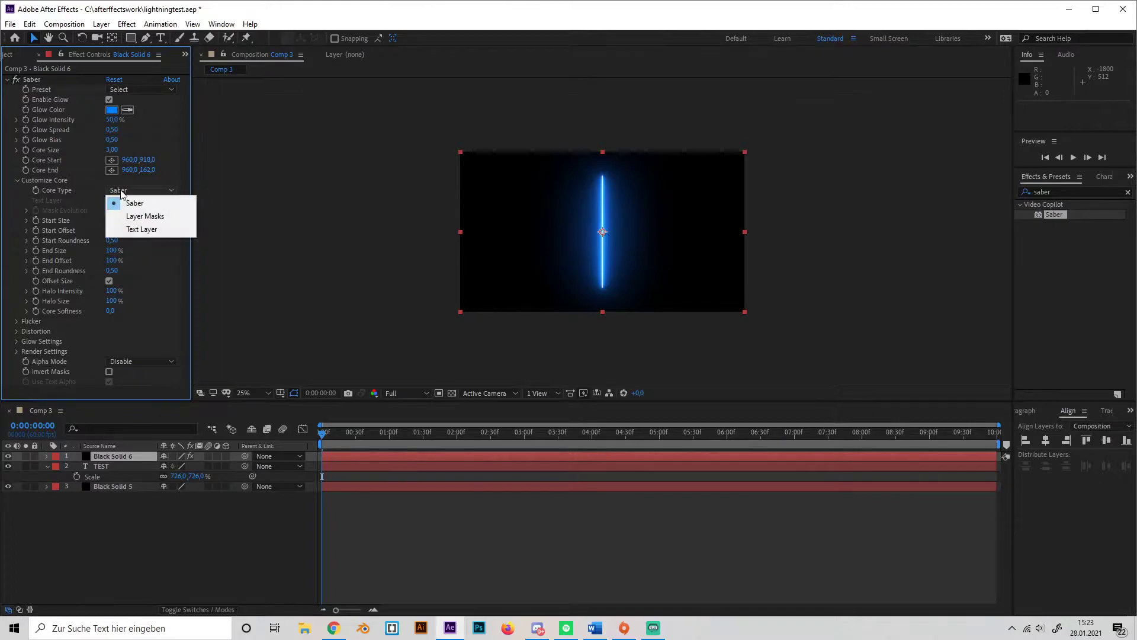
click(144, 229)
click(124, 201)
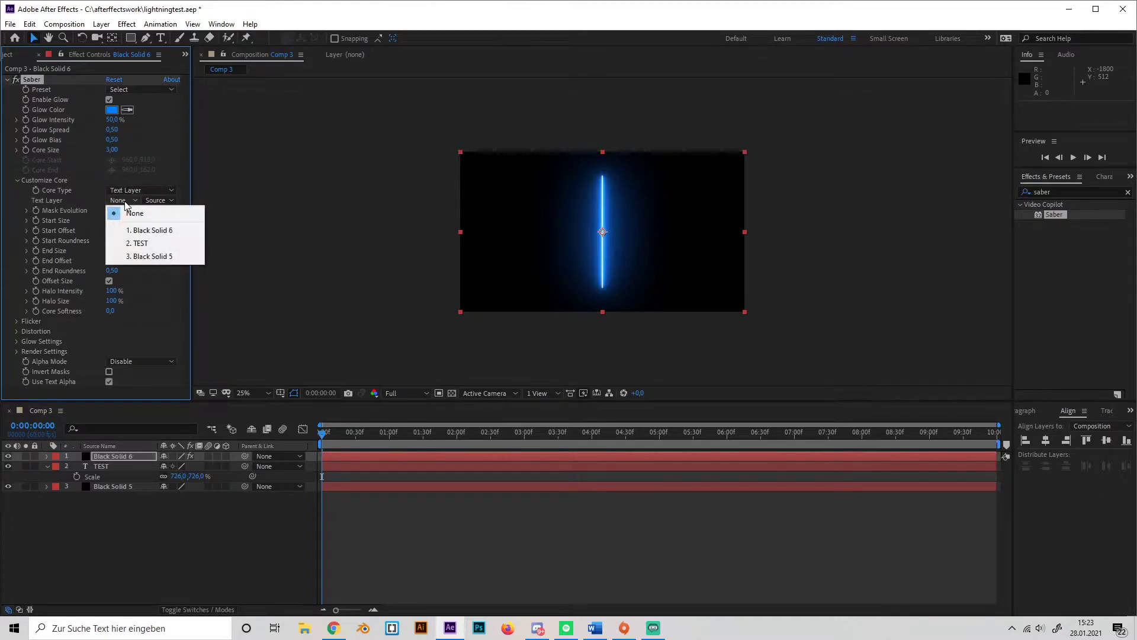
click(136, 243)
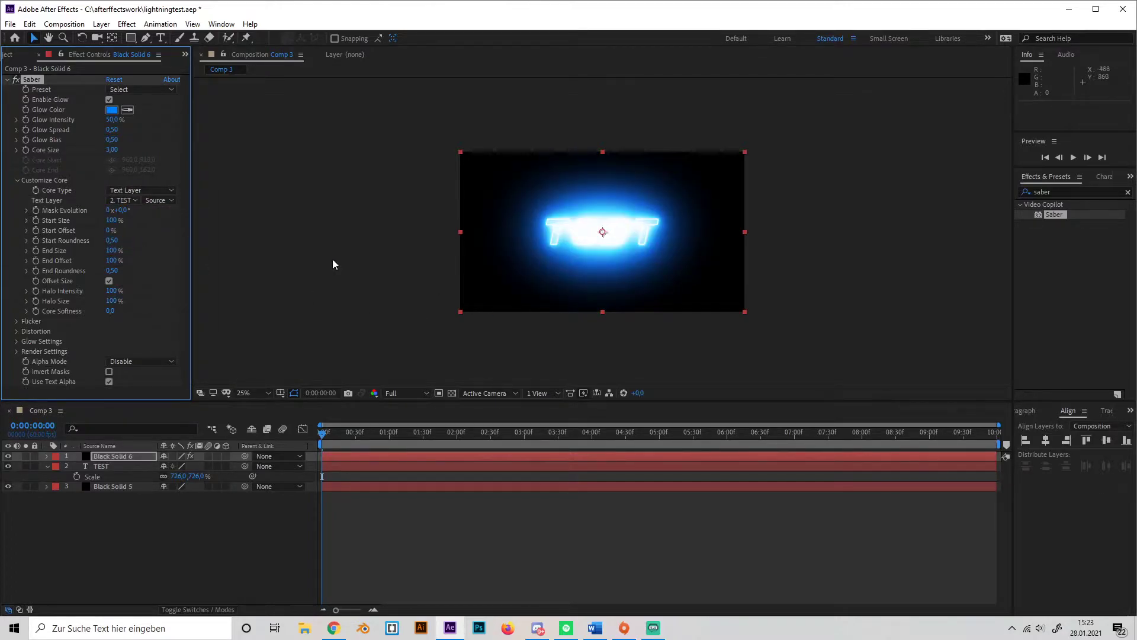
click(143, 92)
click(142, 92)
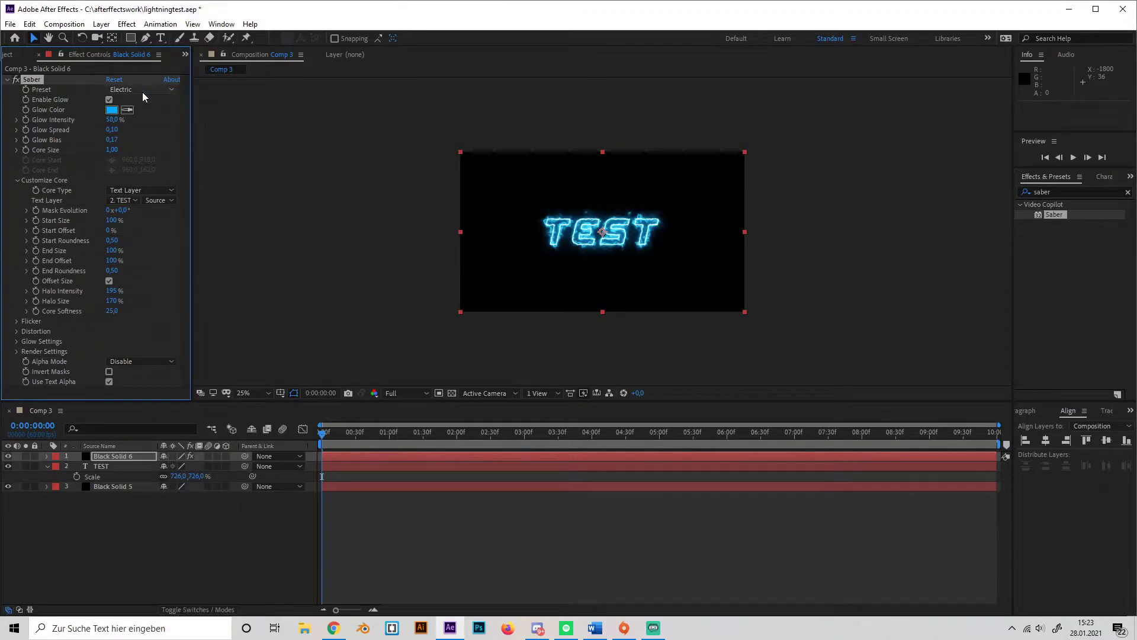
click(142, 91)
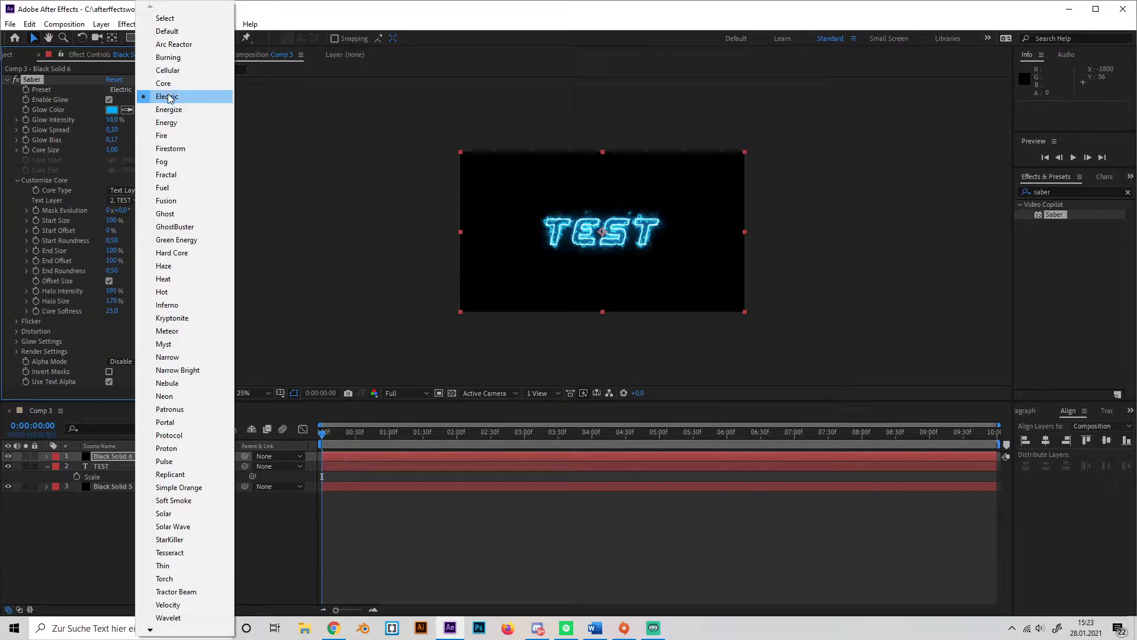
click(165, 100)
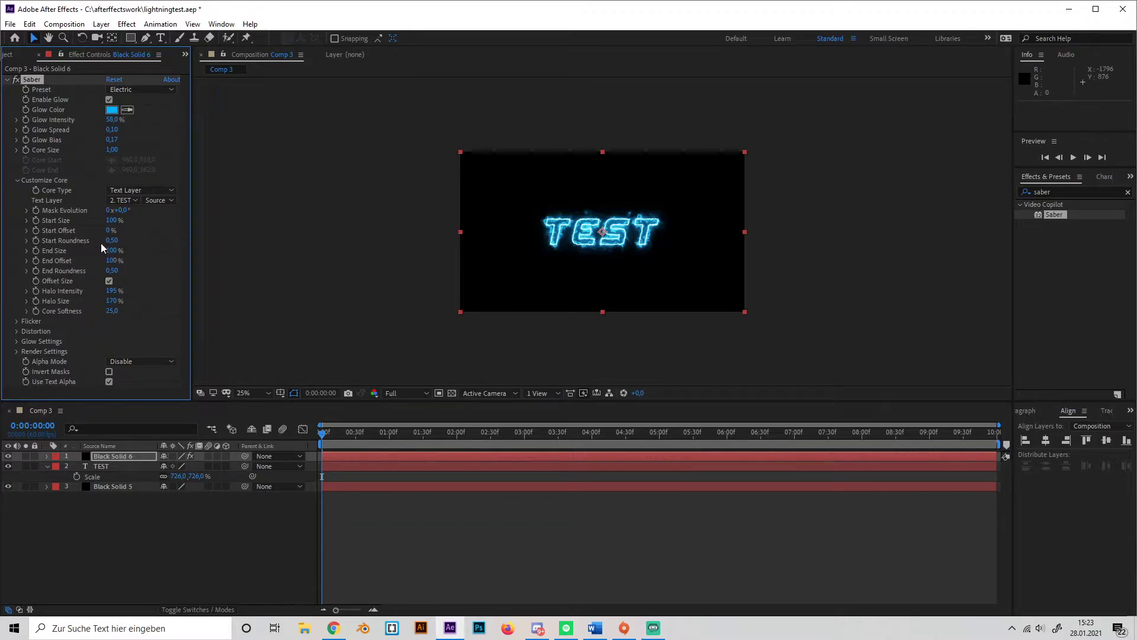
Step: Set Saber Start Size to 33% and keyframe End Offset from 0% to 100% at 1 second
click(113, 222)
click(150, 224)
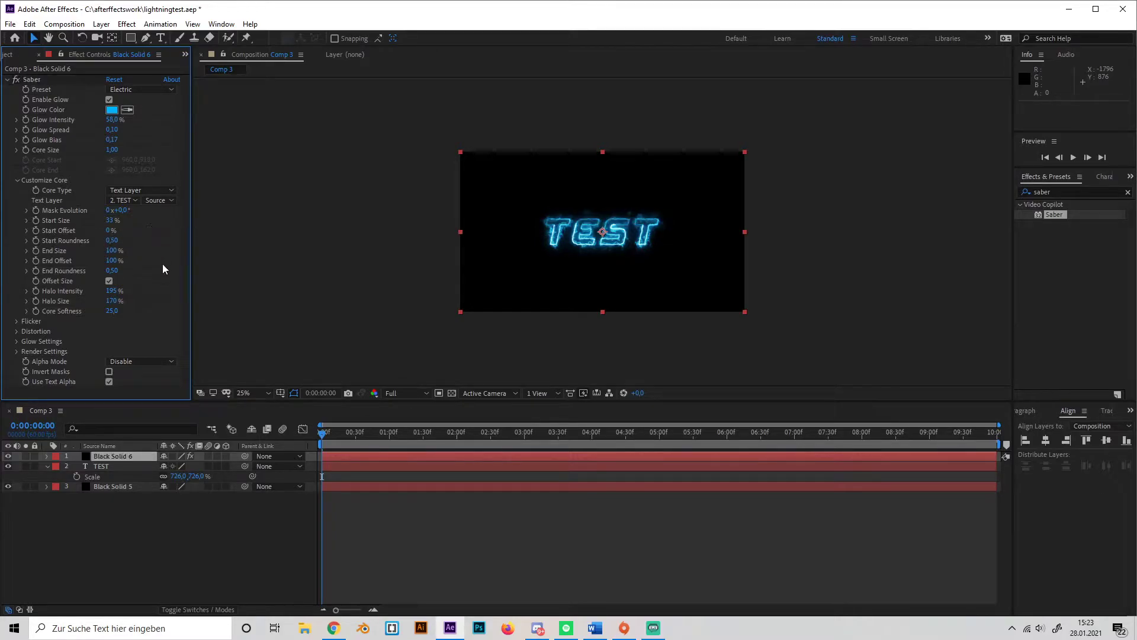
drag(113, 261, 8, 280)
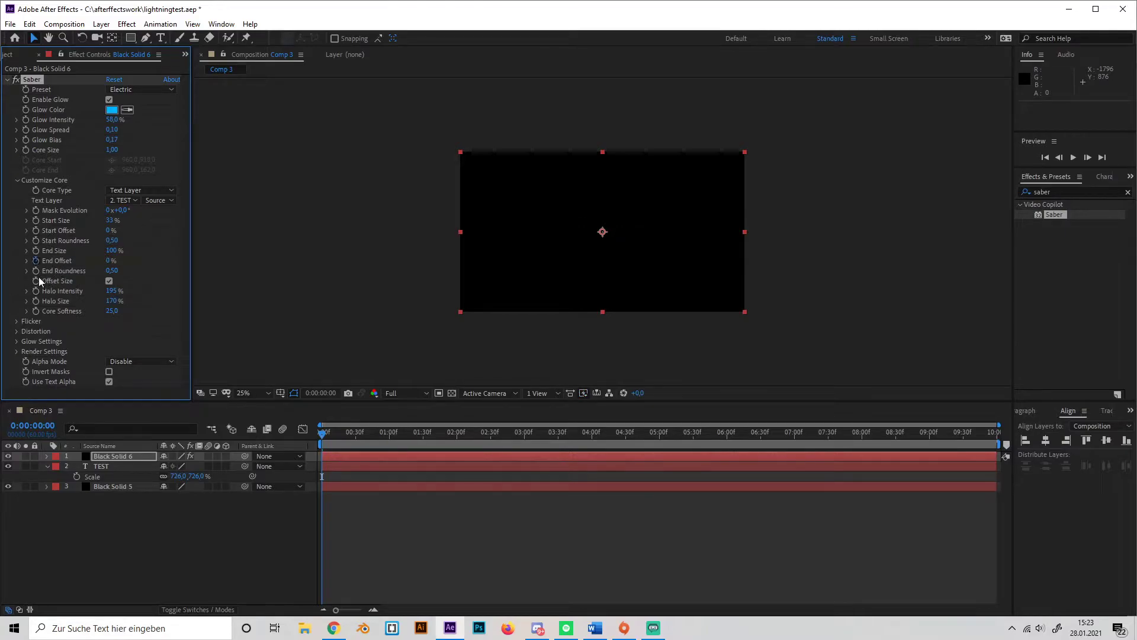
click(389, 433)
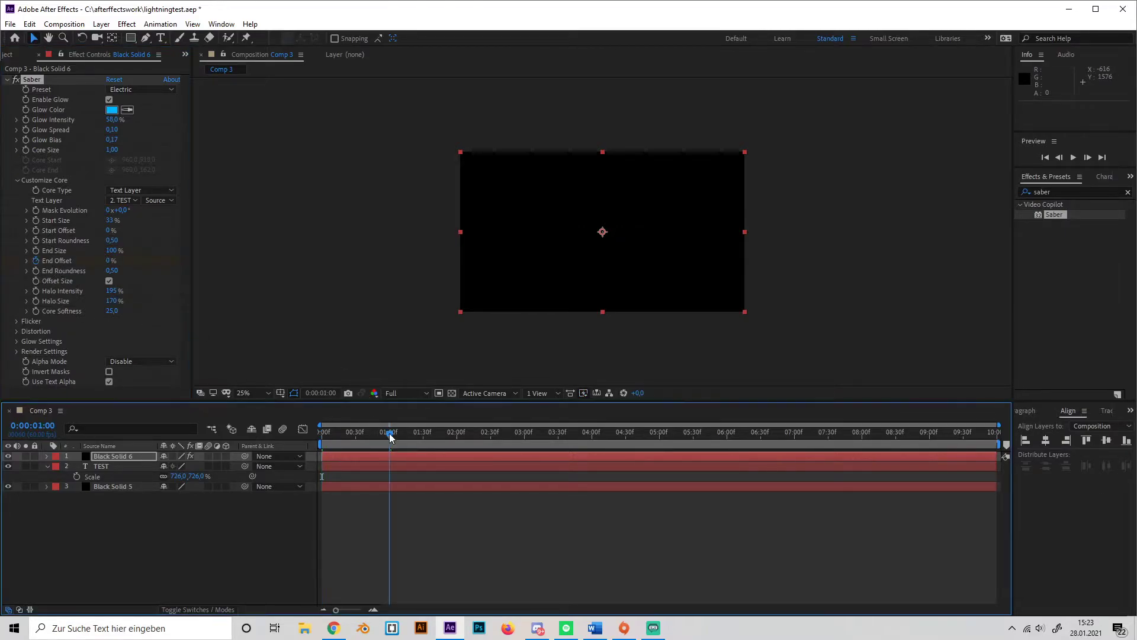
drag(107, 262, 286, 276)
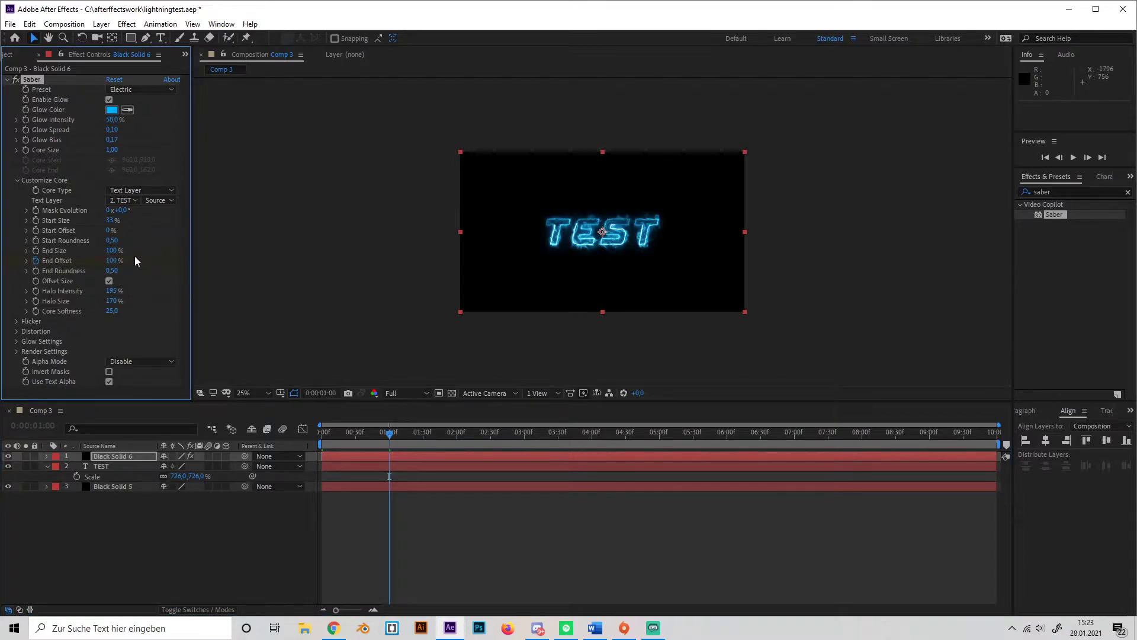
drag(382, 434, 928, 445)
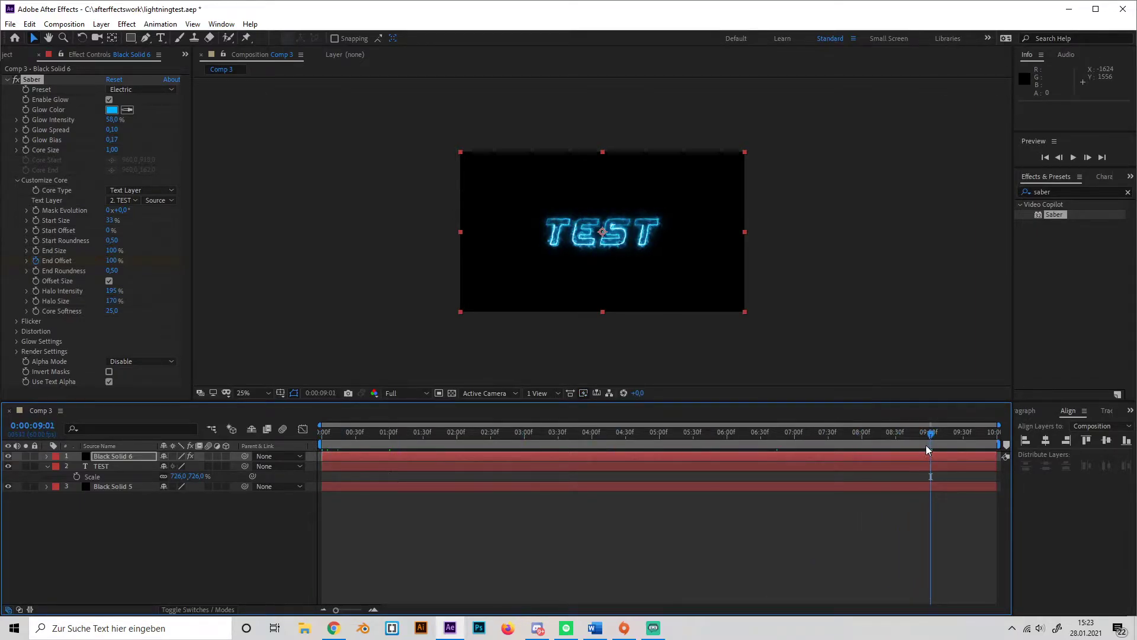
Step: Keyframe End Offset at 100% at 9:01 and 0% on the comp's last frame
click(109, 261)
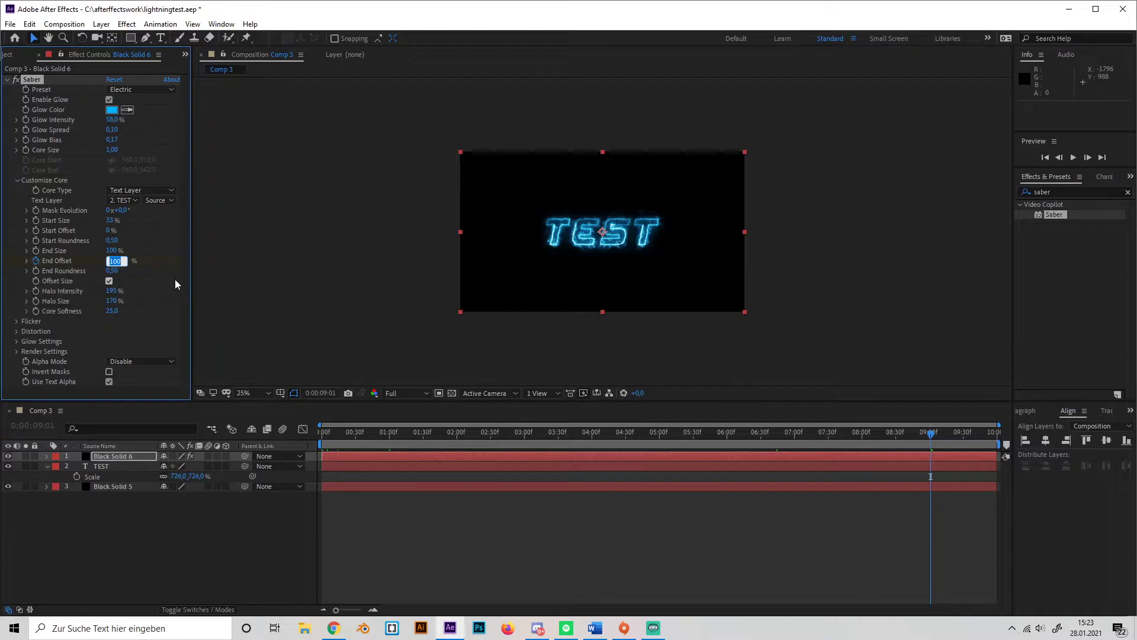
text(100)
key(Return)
drag(971, 436, 998, 434)
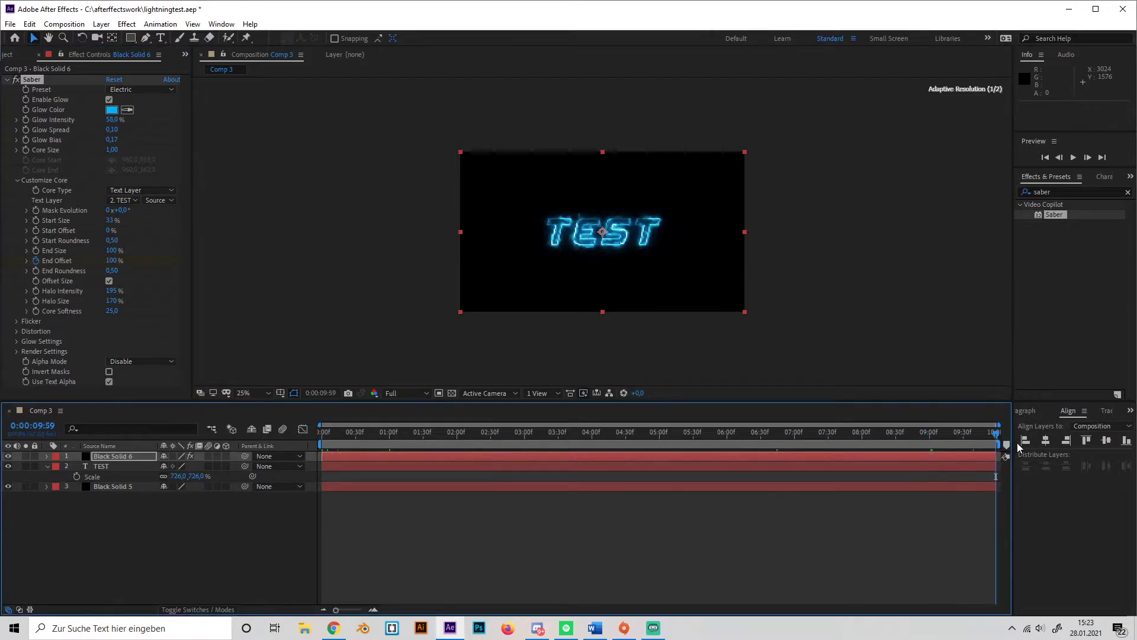
click(119, 261)
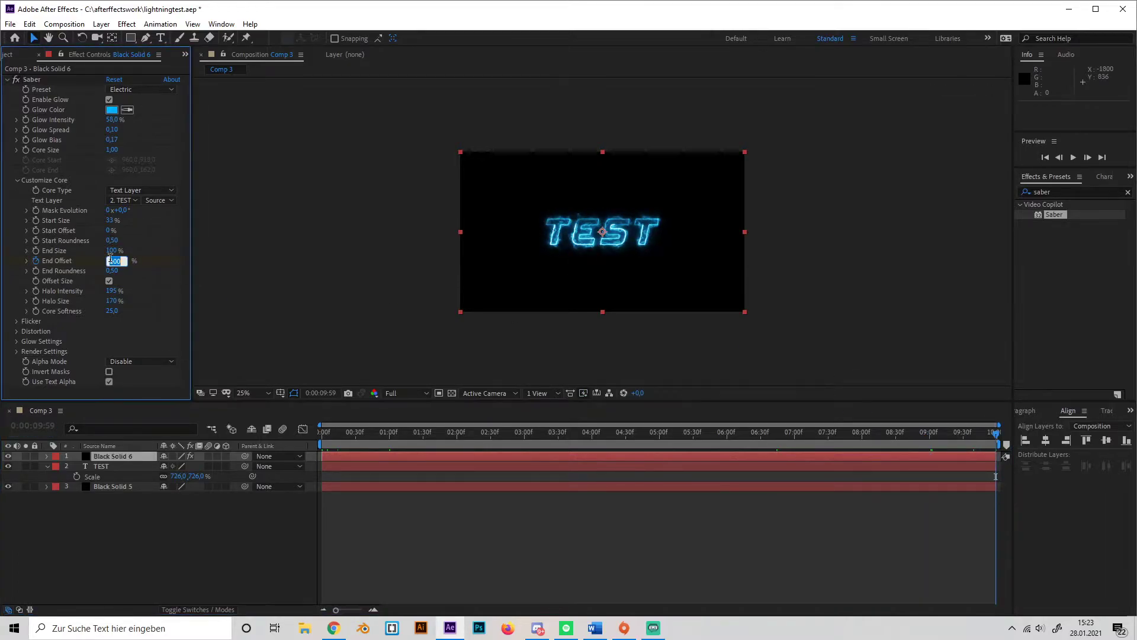
text(0)
key(Return)
drag(961, 430, 598, 453)
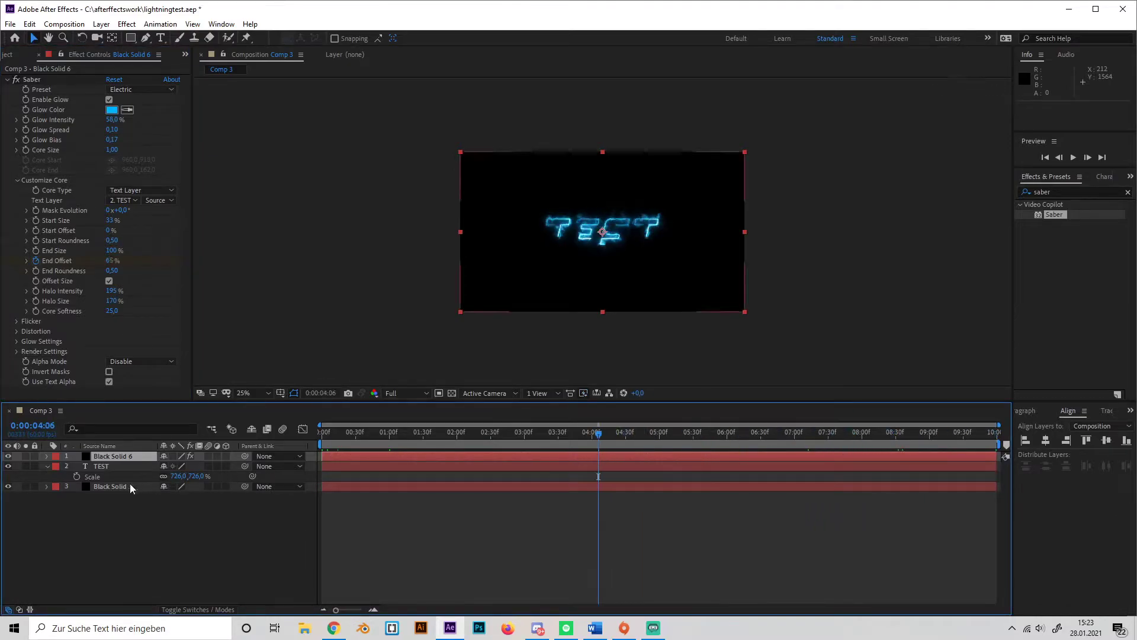
Step: Expand Black Solid 6's Saber Customize Core properties and select End Offset
click(47, 456)
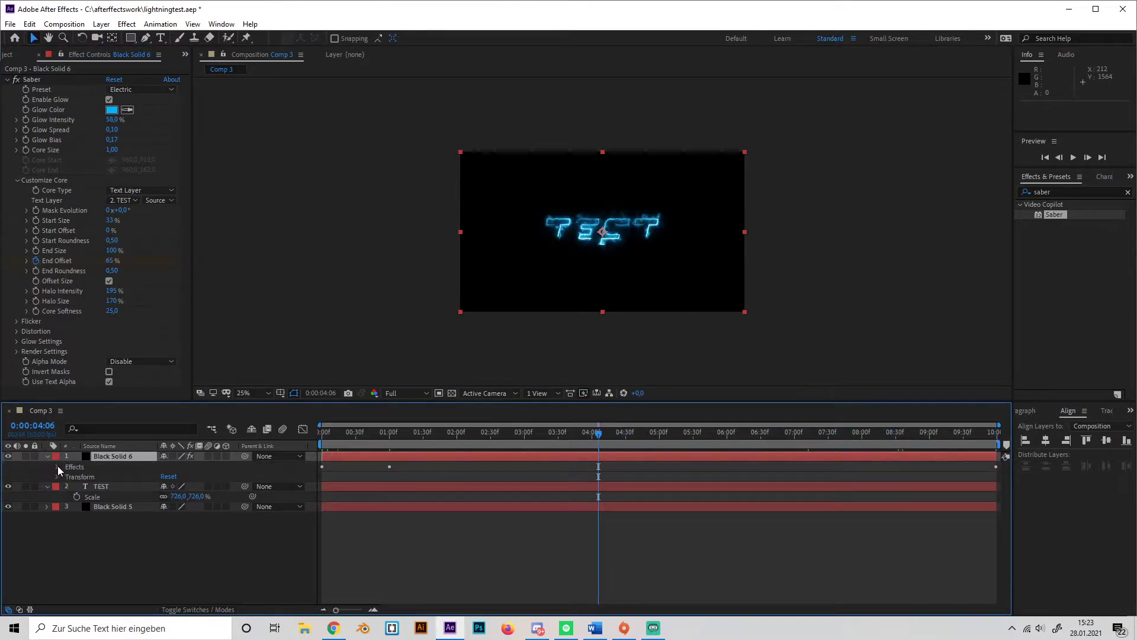
click(58, 466)
click(66, 476)
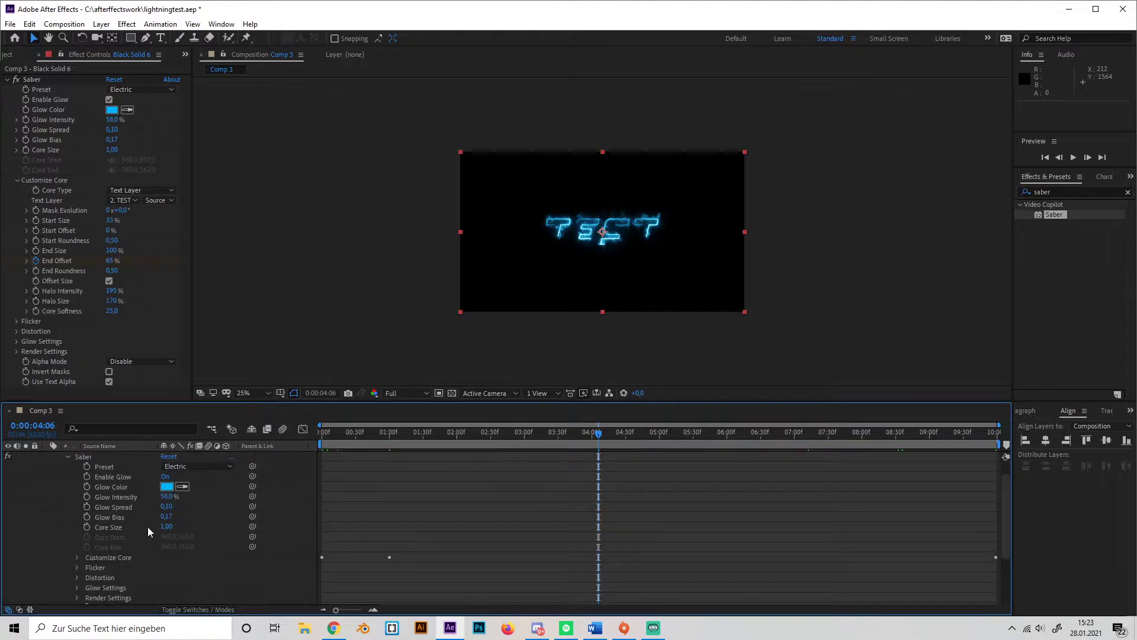
click(76, 558)
scroll(72, 554, down, 3)
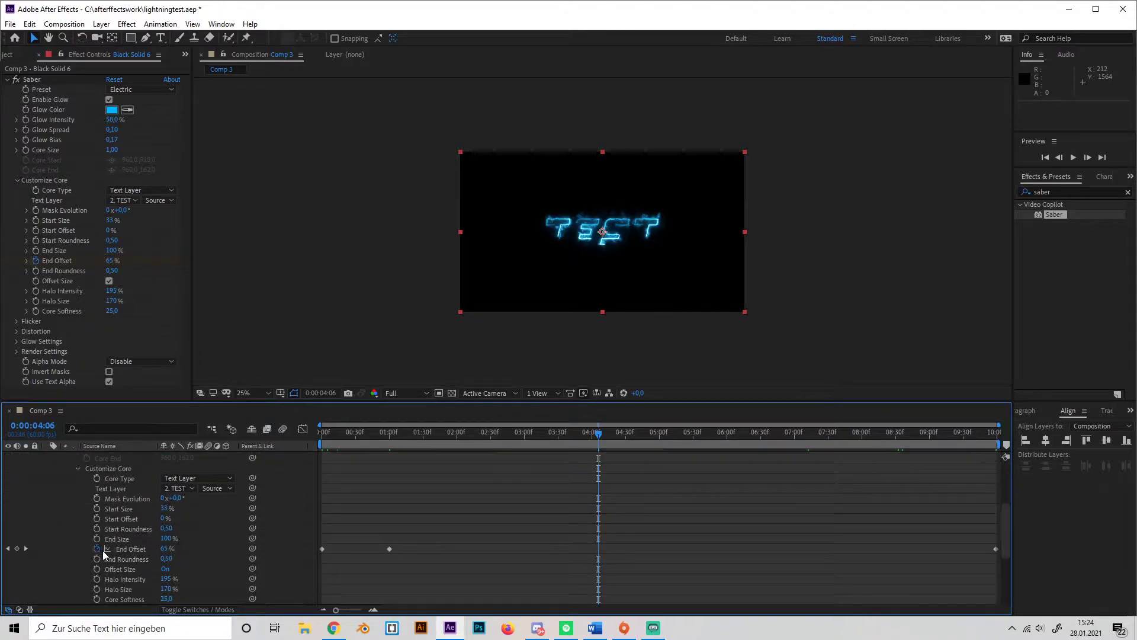
click(122, 549)
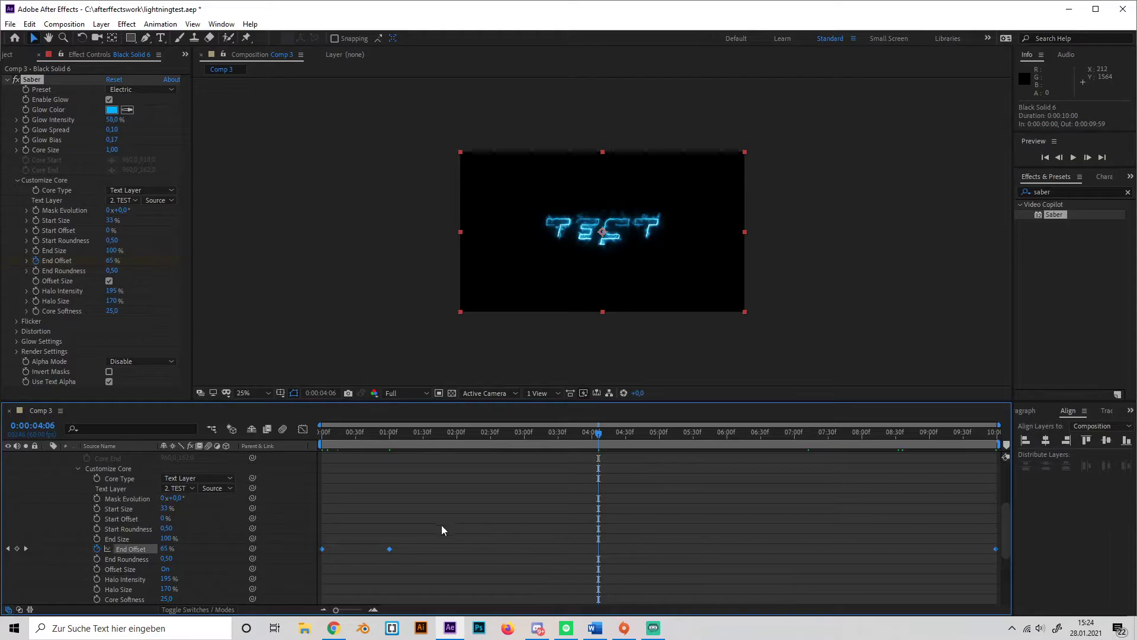
Step: Preview from the start, then add a 100% End Offset keyframe at 9:00
drag(388, 442, 305, 433)
key(space)
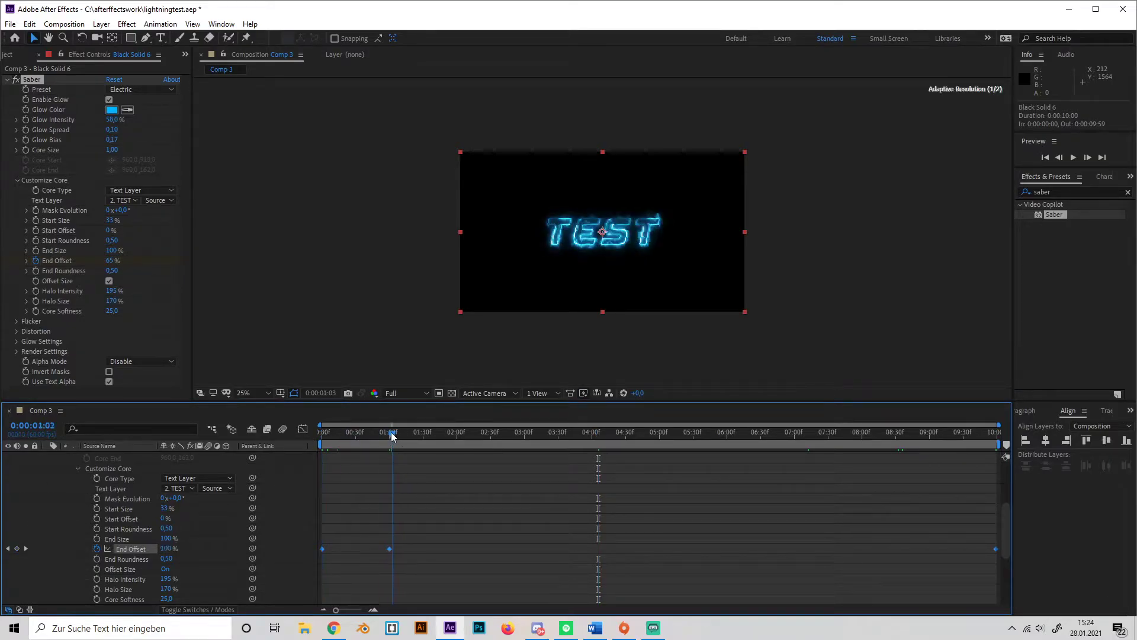
drag(411, 468, 929, 456)
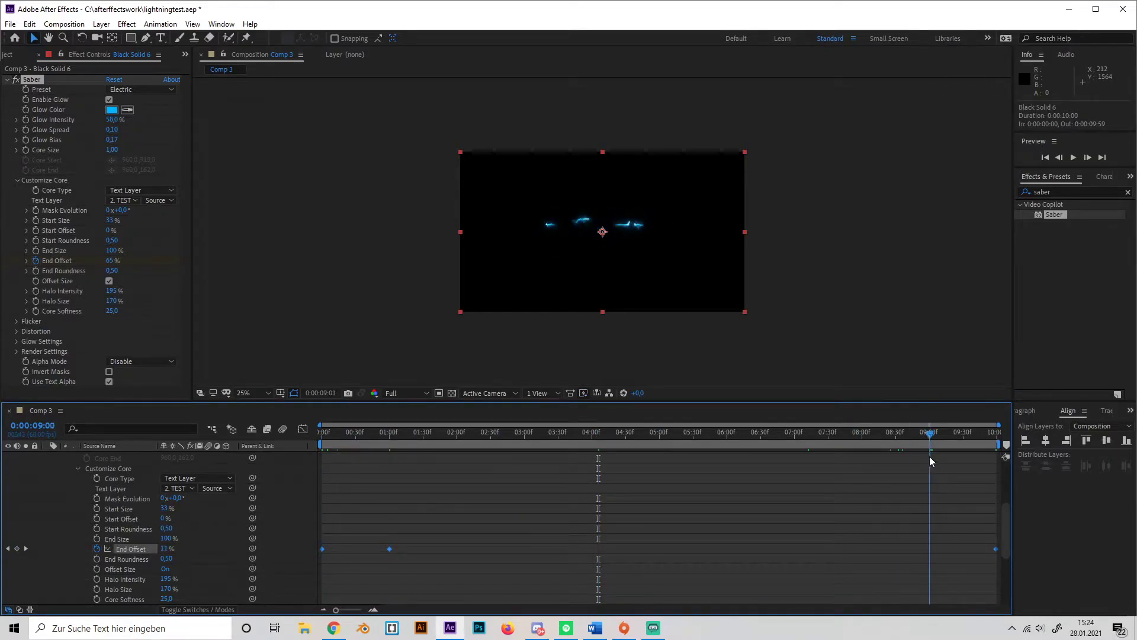
click(167, 548)
text(100)
click(343, 525)
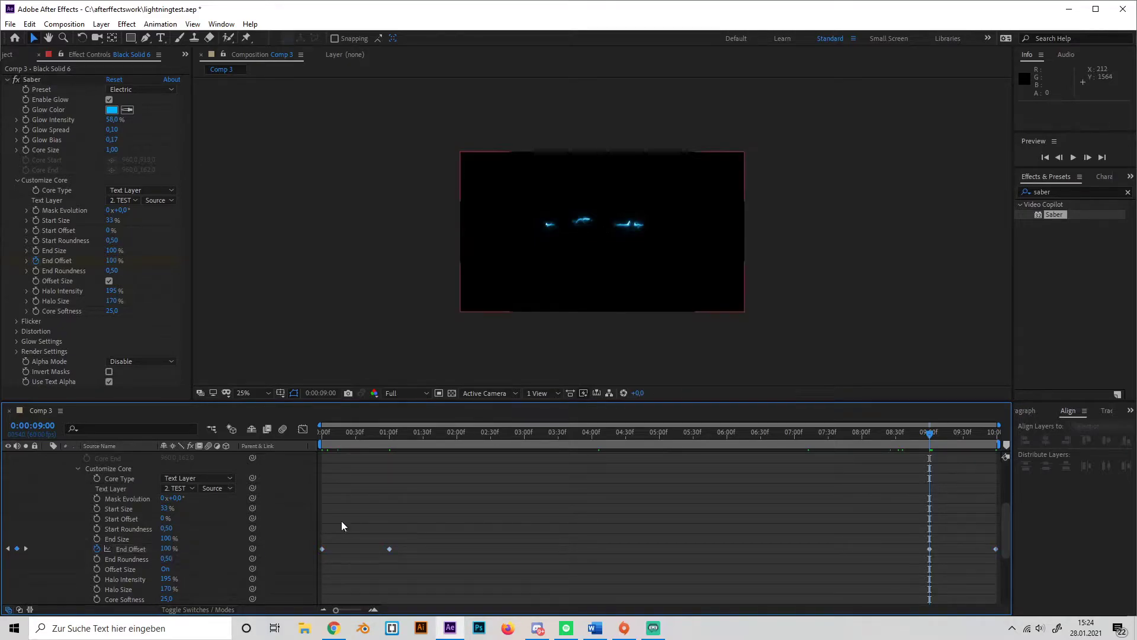
drag(535, 436, 375, 528)
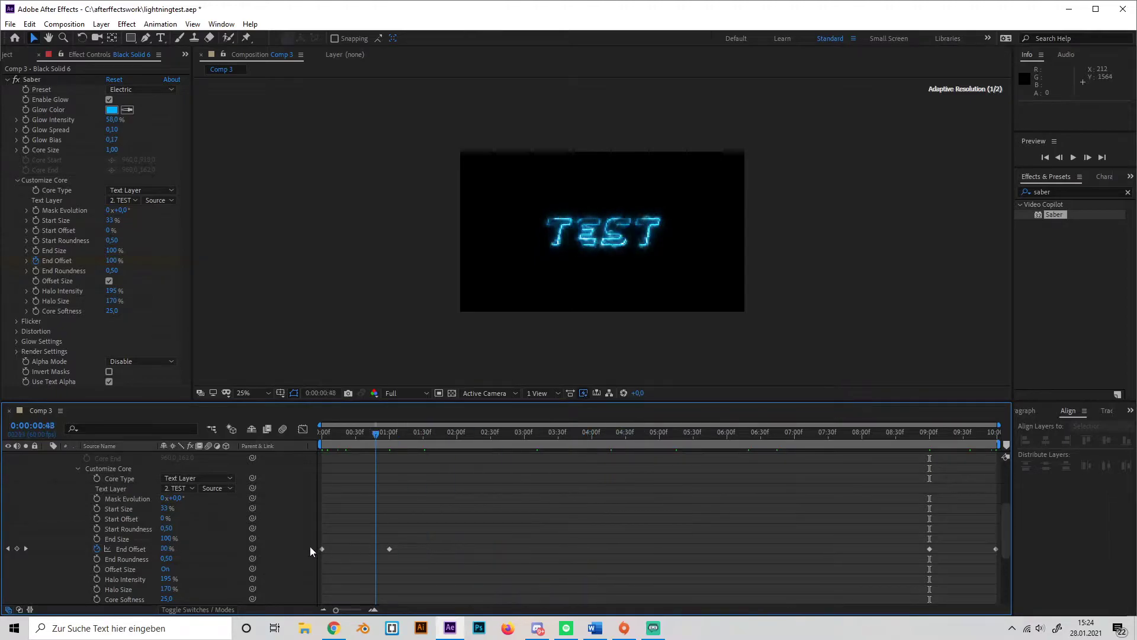
Step: Keyframe Mask Evolution from 0 at the first frame to 1x revolution at the last
key(Home)
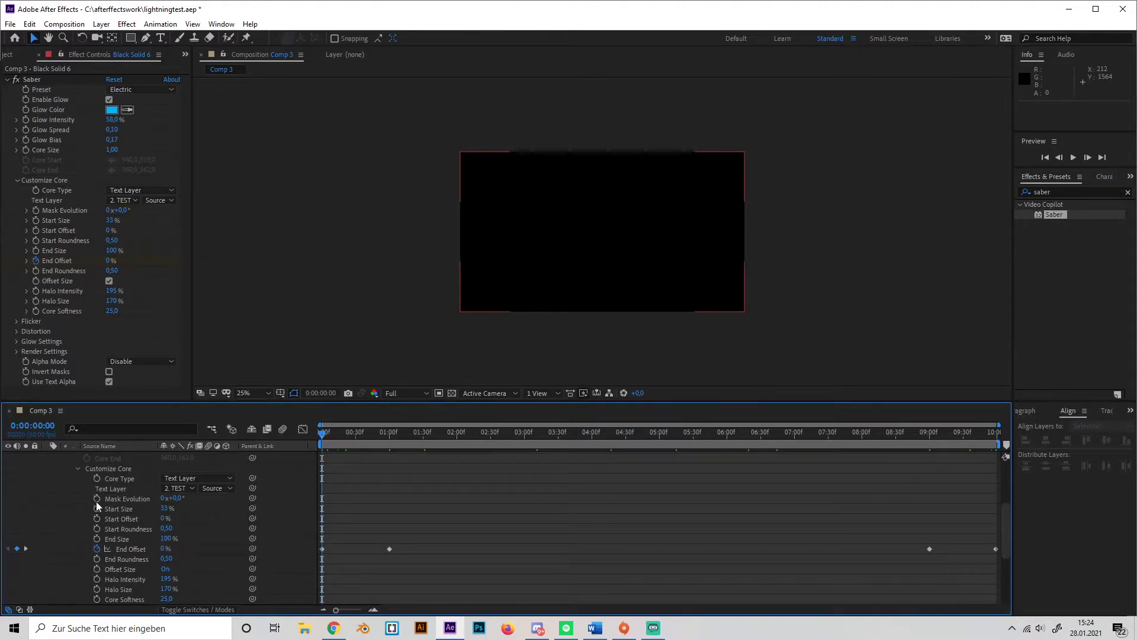
click(97, 499)
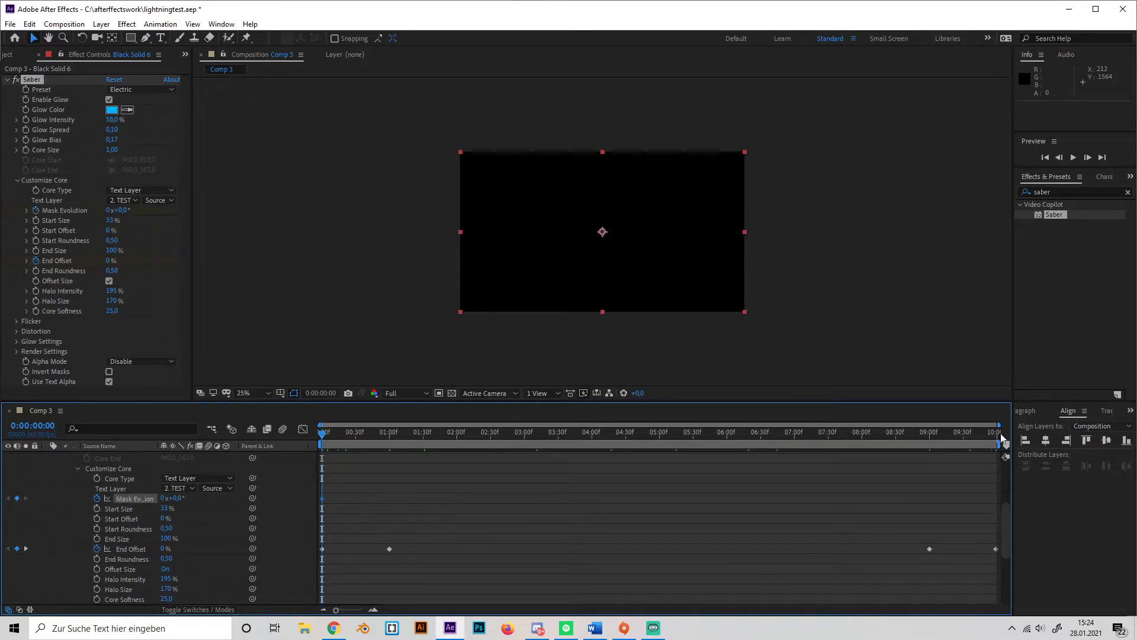
click(1001, 436)
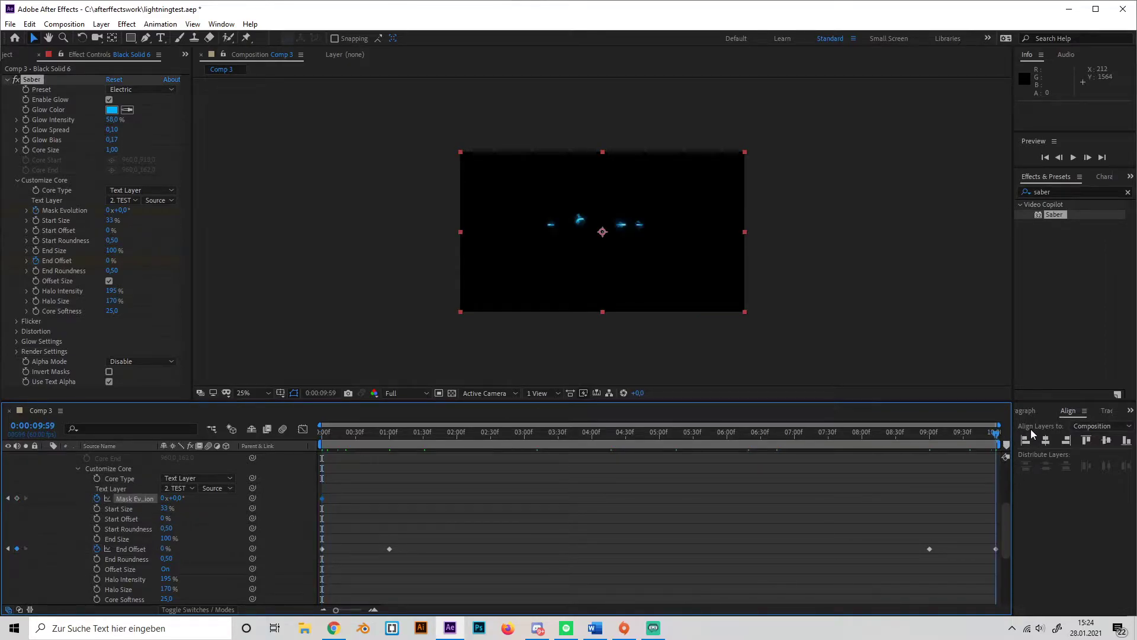
click(164, 498)
text(1)
key(Return)
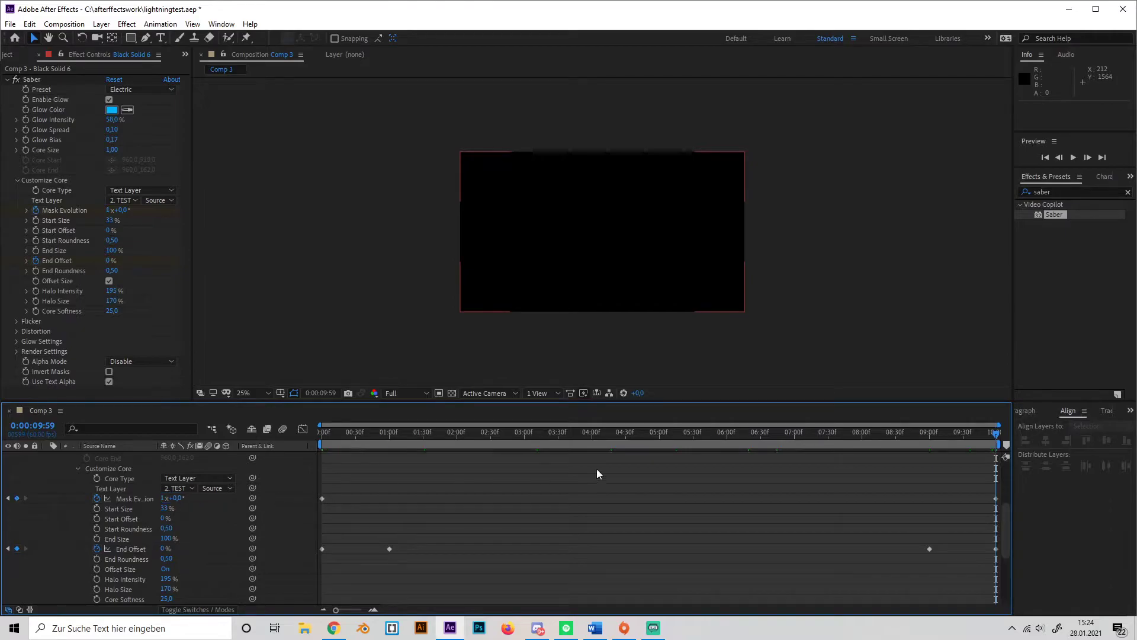
Step: Preview the lightning animating around TEST and collapse the layer properties
drag(711, 441, 525, 453)
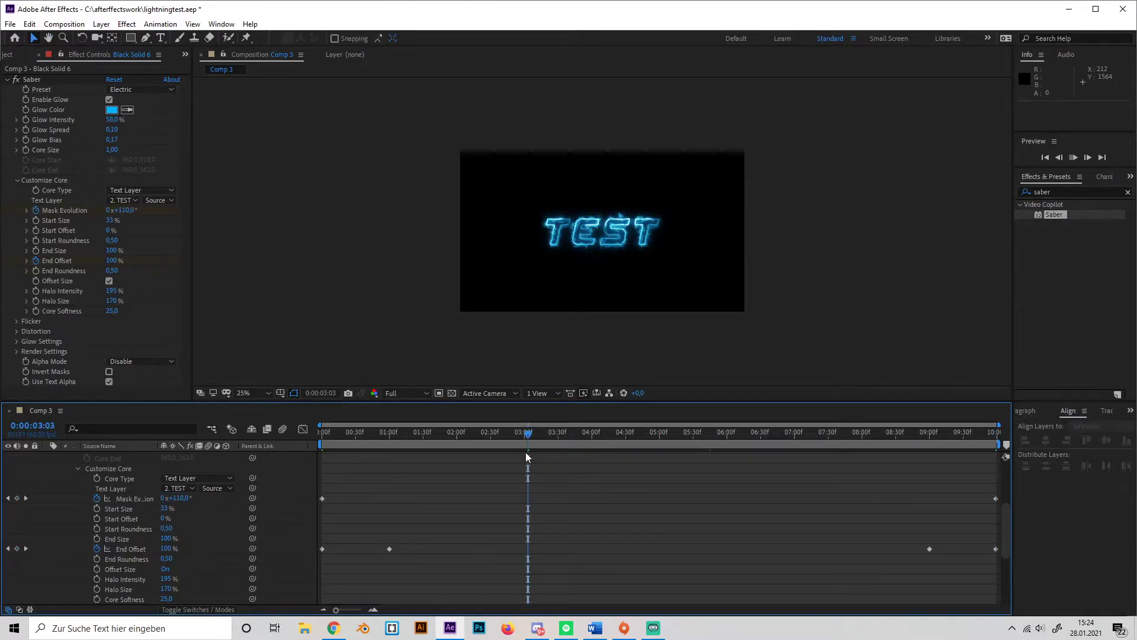
key(space)
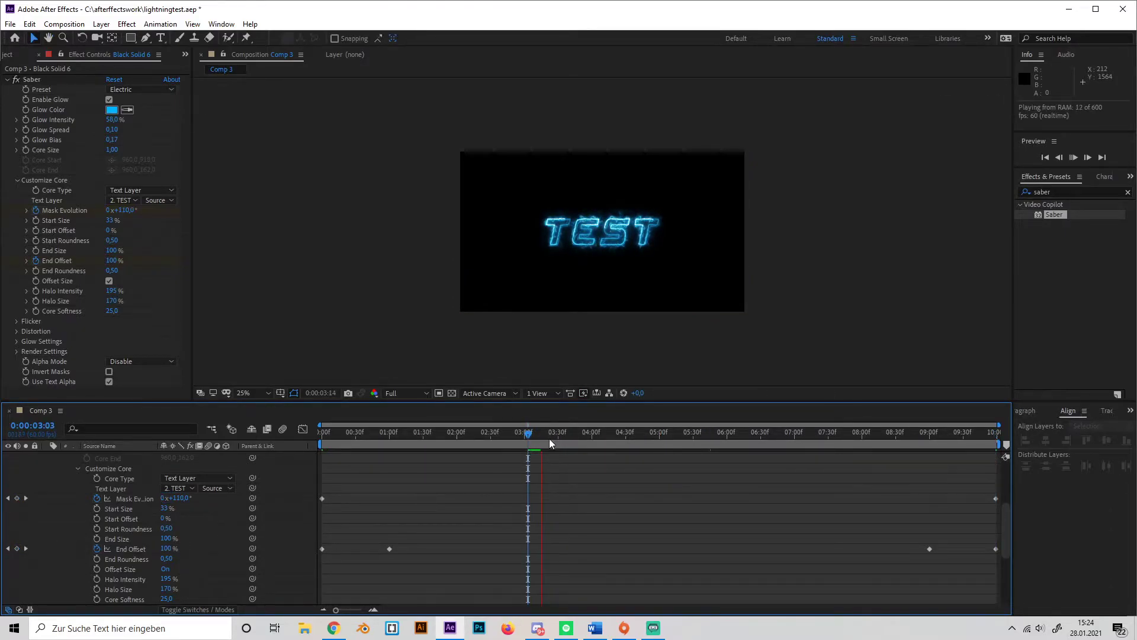
drag(549, 439, 291, 512)
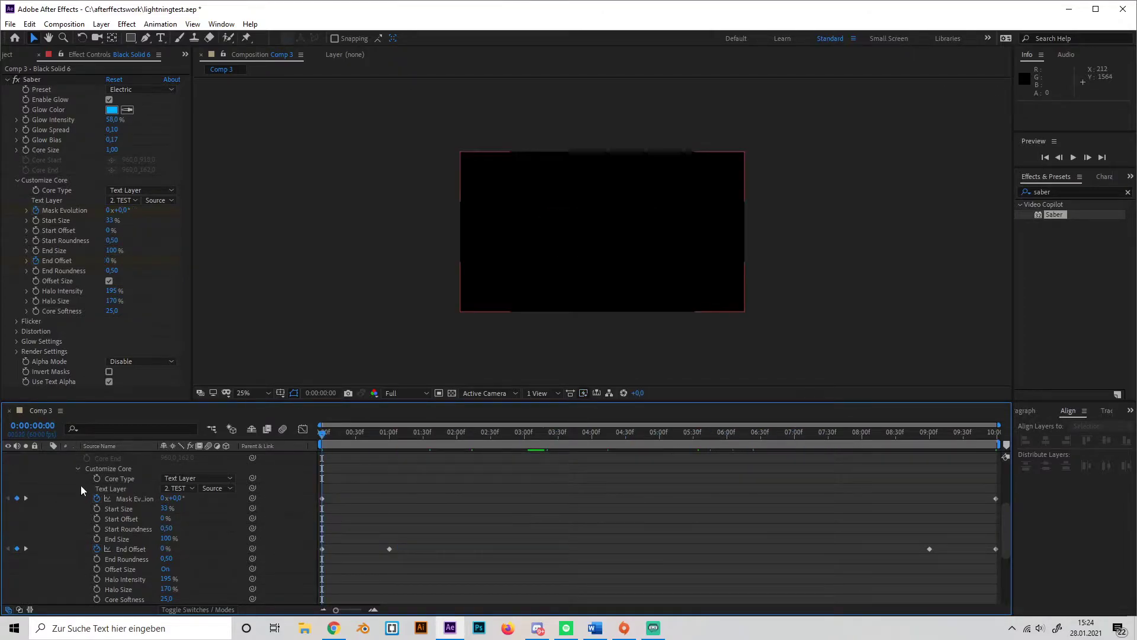
scroll(81, 504, up, 4)
click(48, 456)
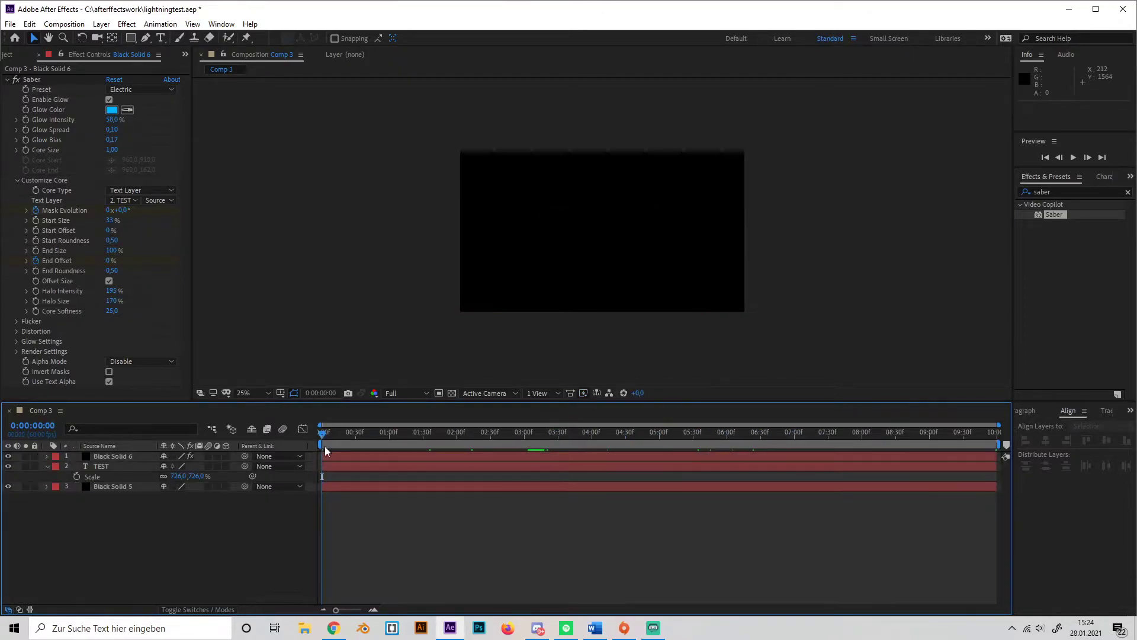
drag(324, 444, 408, 439)
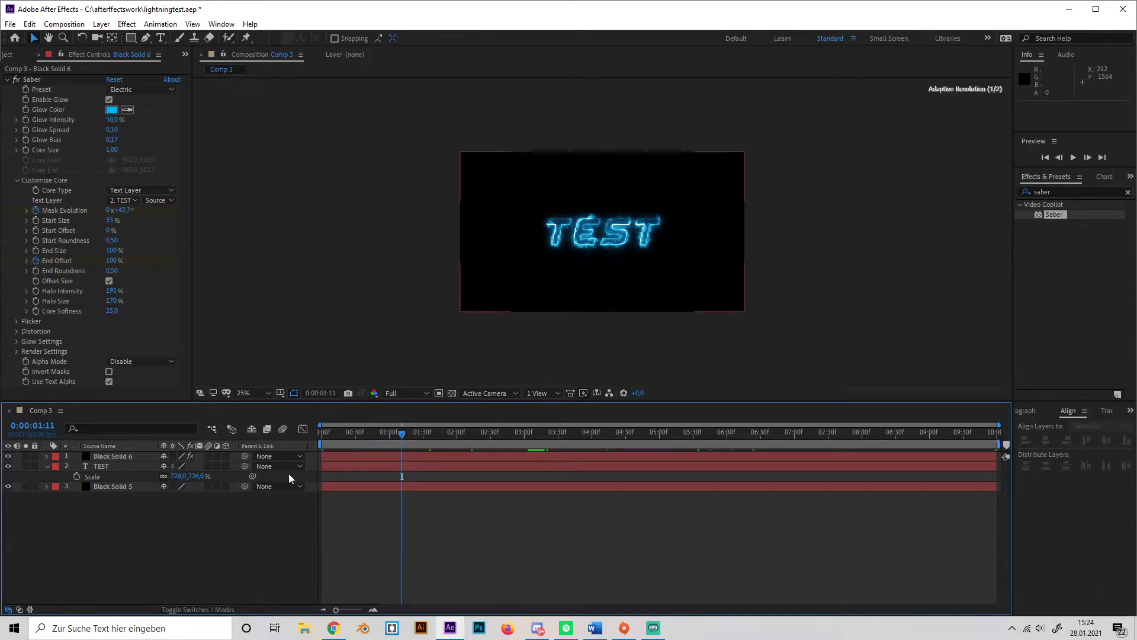
click(47, 466)
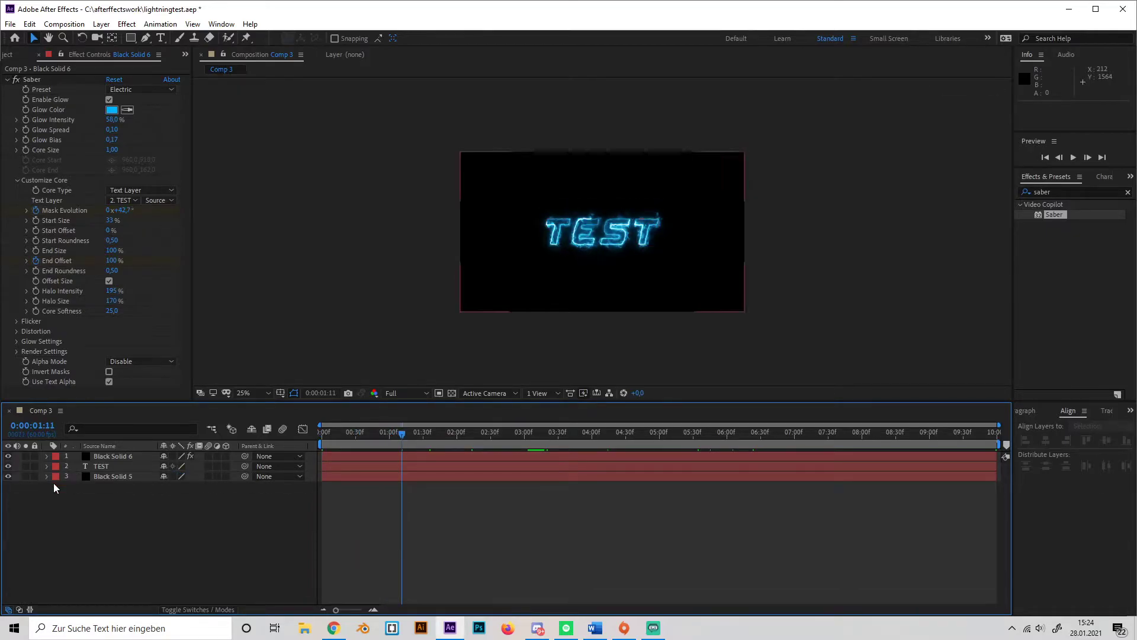
Step: Add a new black solid, Black Solid 7, and apply Advanced Lightning to it
right_click(154, 506)
mouse_move(224, 381)
click(345, 409)
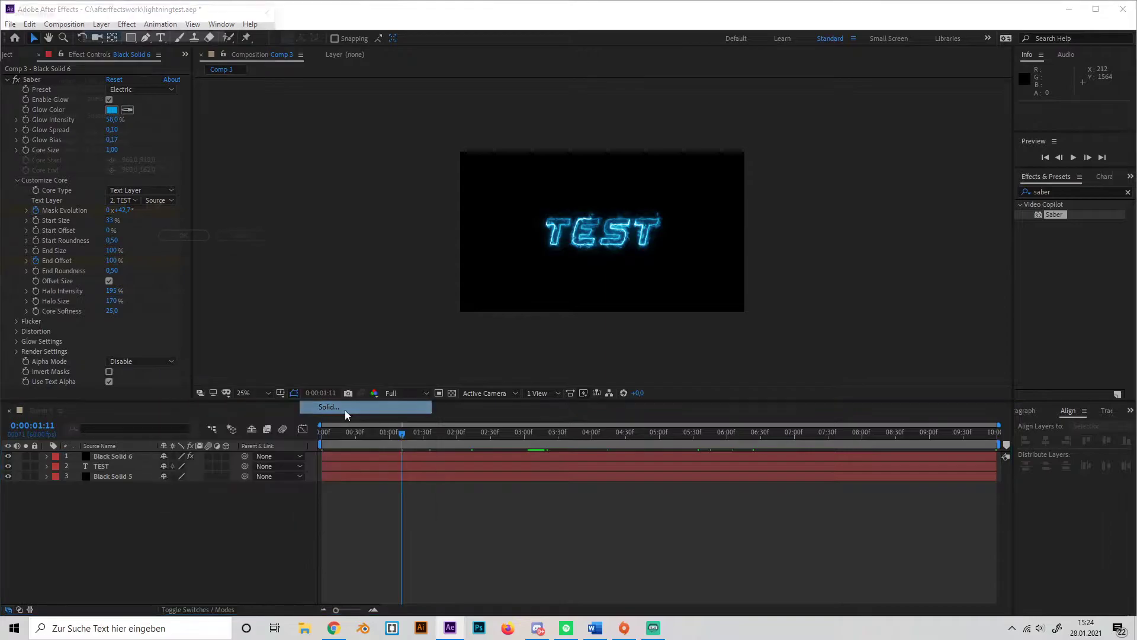
click(188, 240)
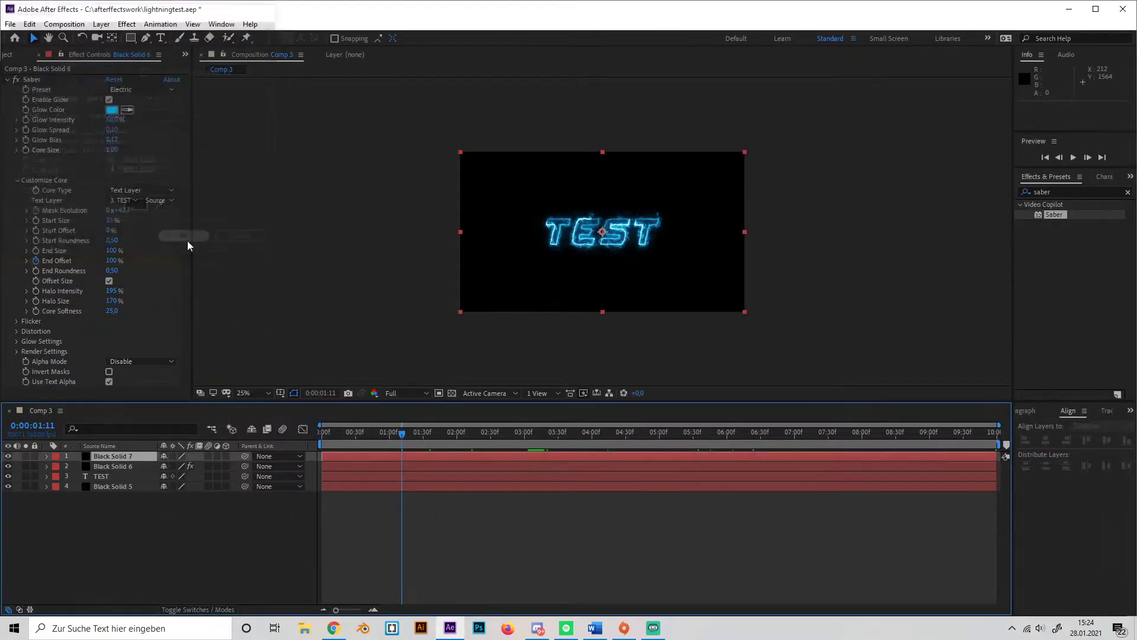
click(1066, 192)
text(light)
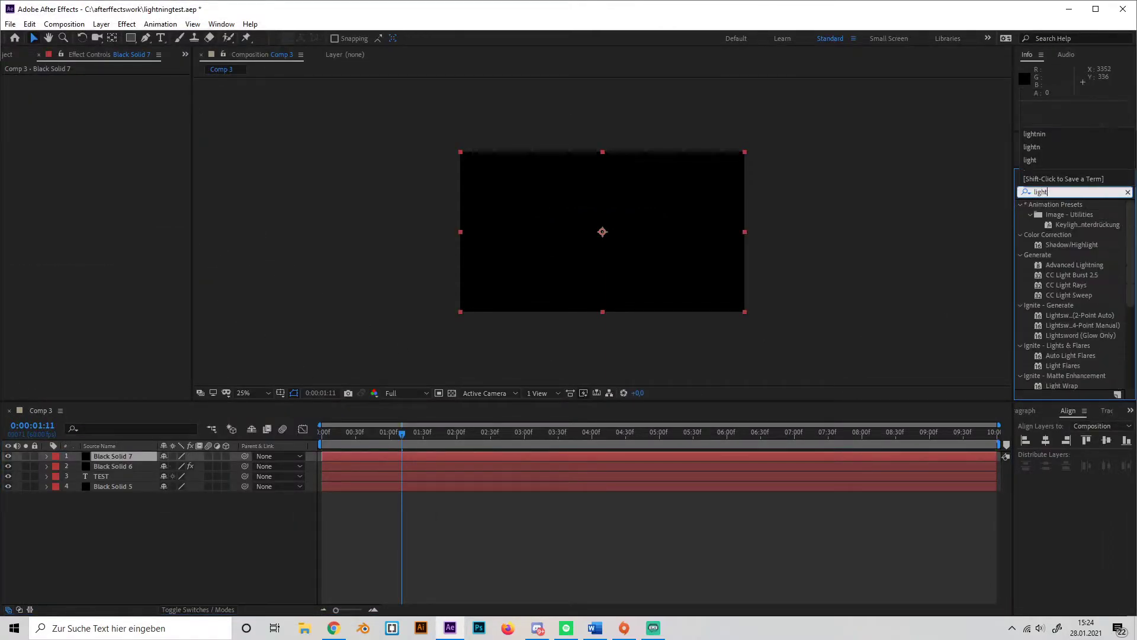
text(n)
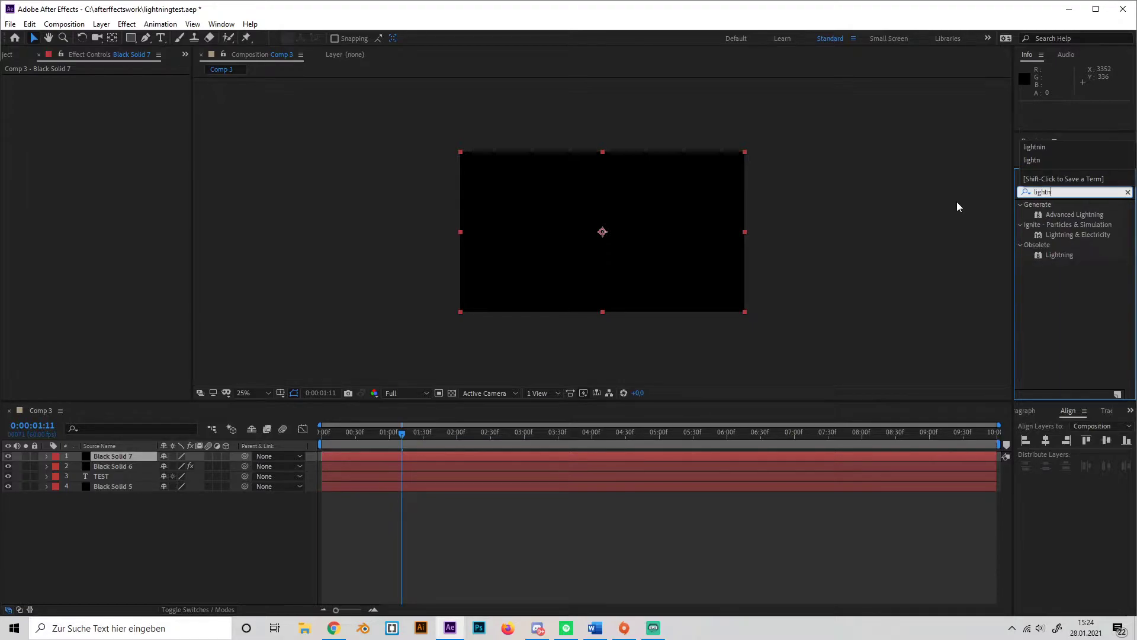
double_click(1068, 213)
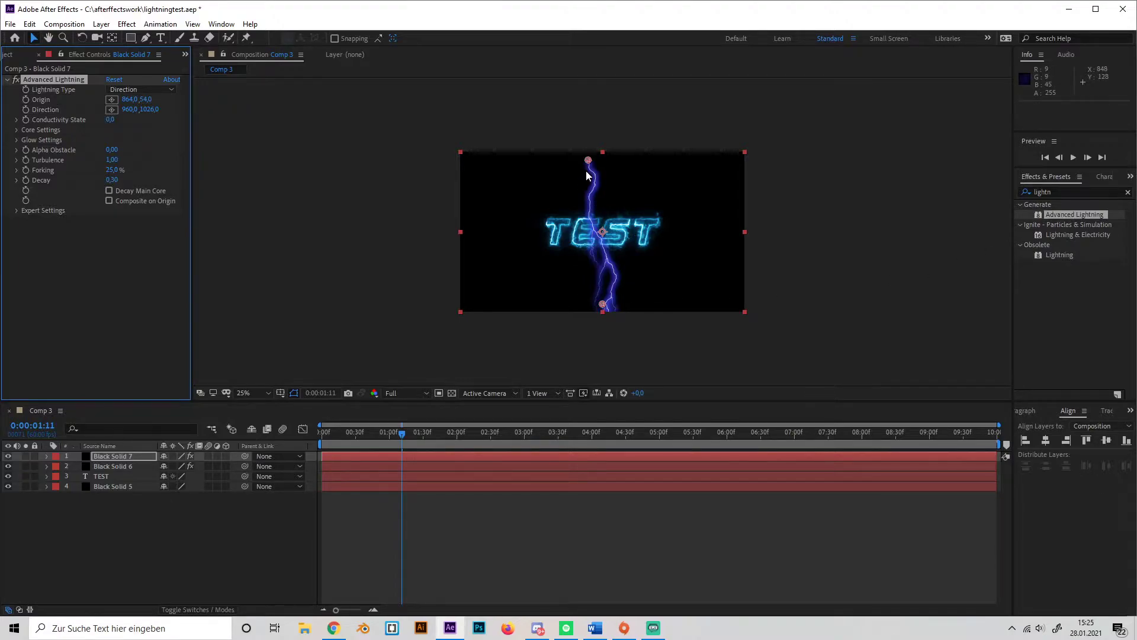
Step: Run the bolt from TEST (948,434) to just below it (960,674) as a Strike type
drag(588, 160, 600, 216)
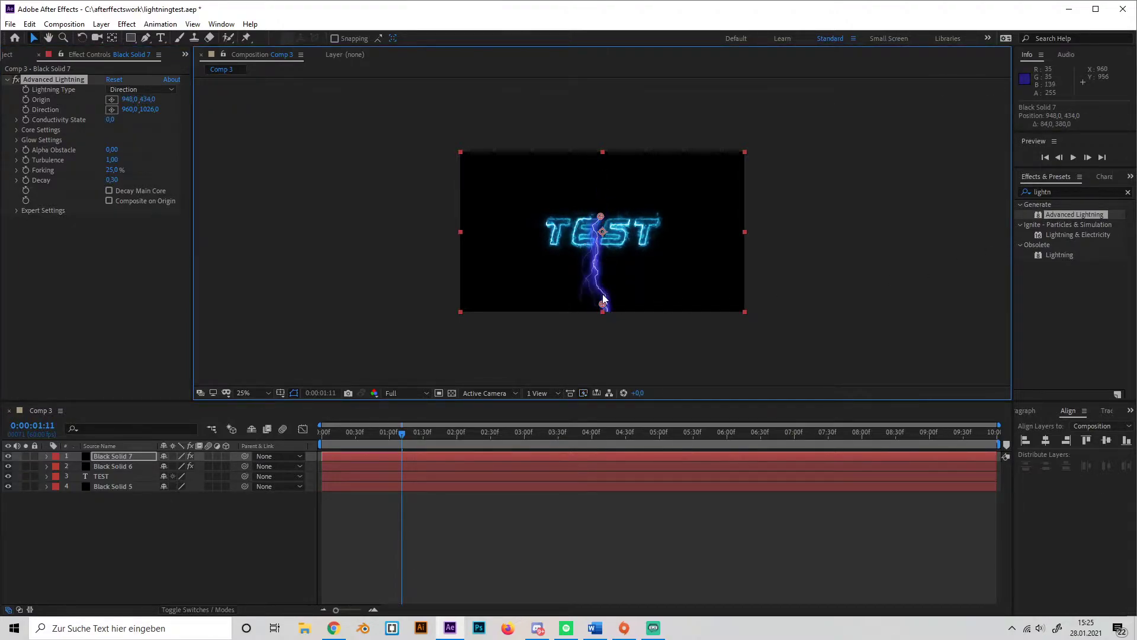
drag(603, 306, 602, 255)
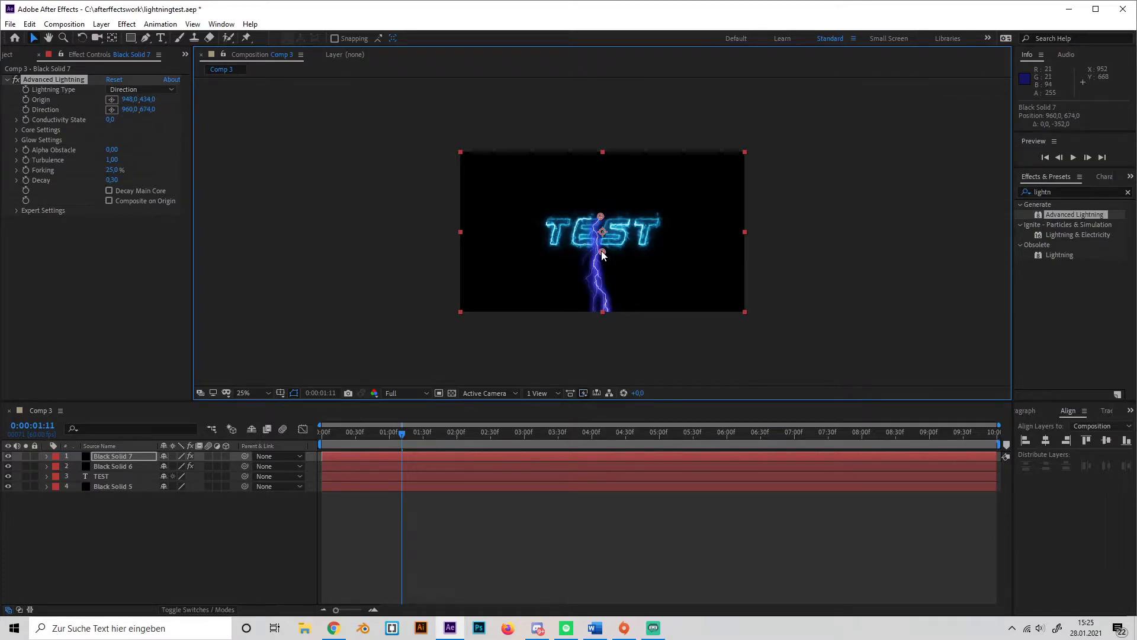
click(133, 89)
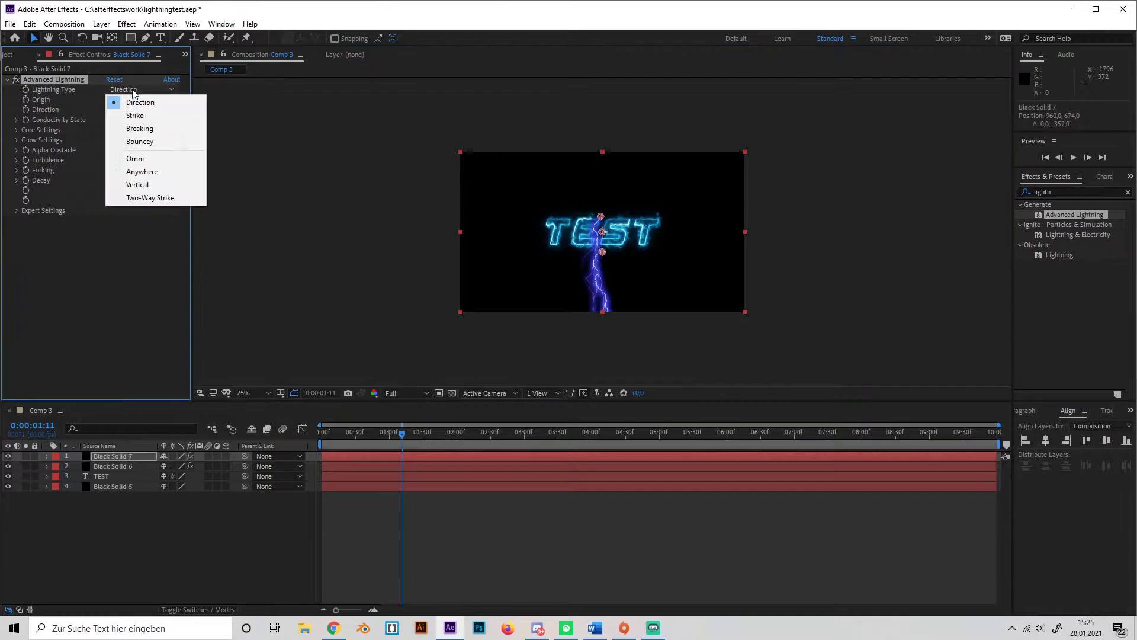
click(131, 115)
key(period)
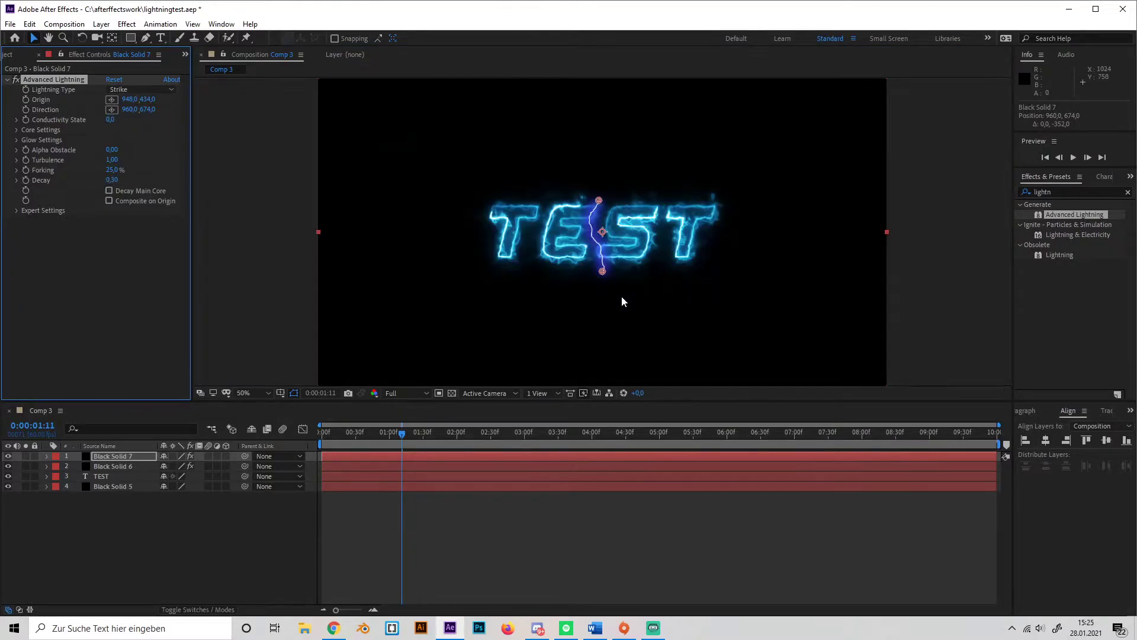
Step: Set Conductivity State to 5,3, Fork Strength to 0% and Core Drain to 100%
drag(427, 429, 440, 428)
key(period)
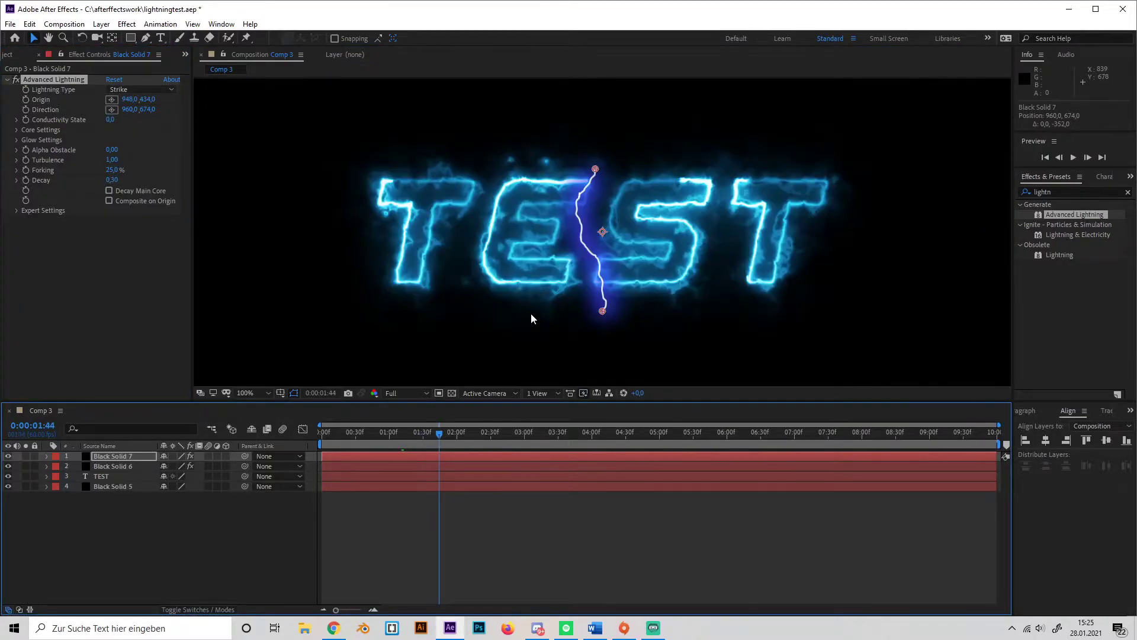
click(17, 210)
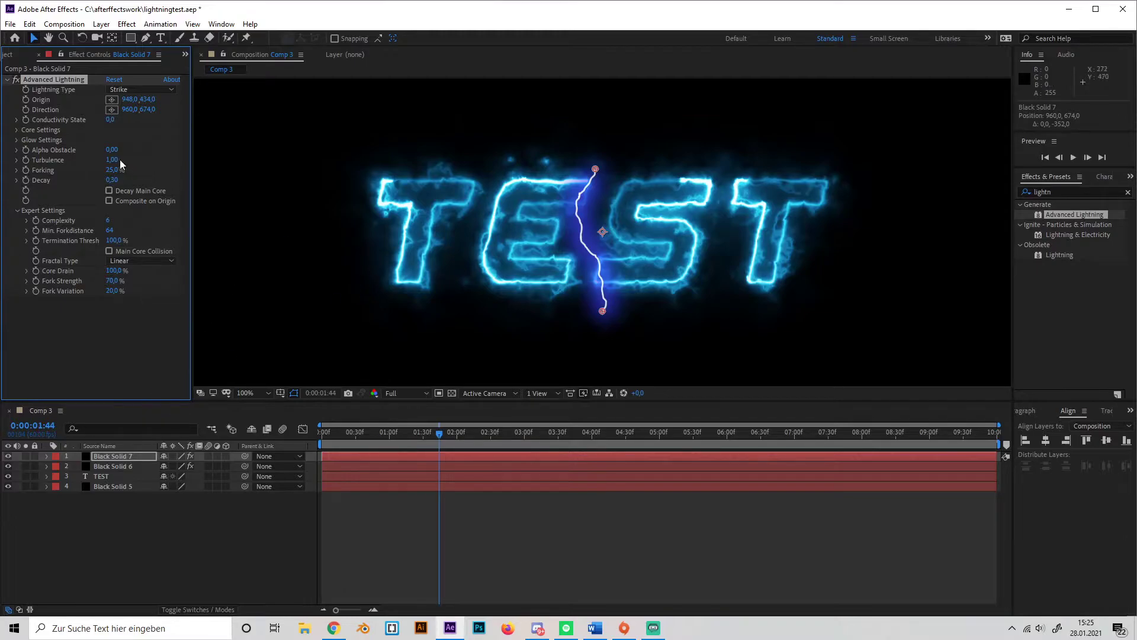
drag(111, 119, 260, 224)
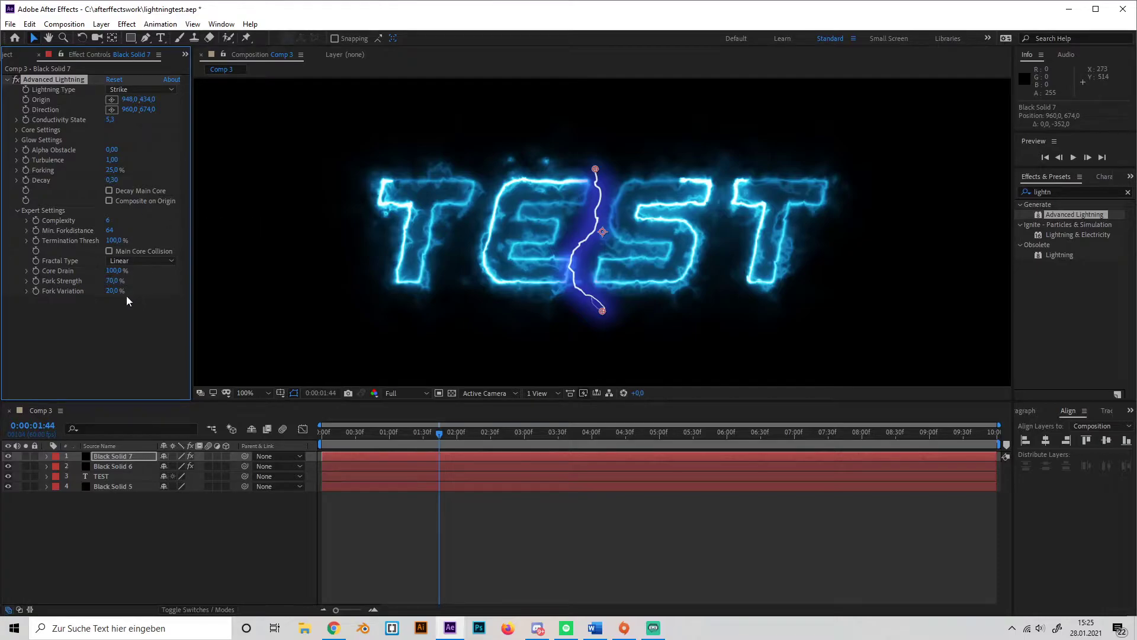
drag(113, 281, 256, 286)
drag(102, 272, 199, 283)
drag(378, 433, 454, 431)
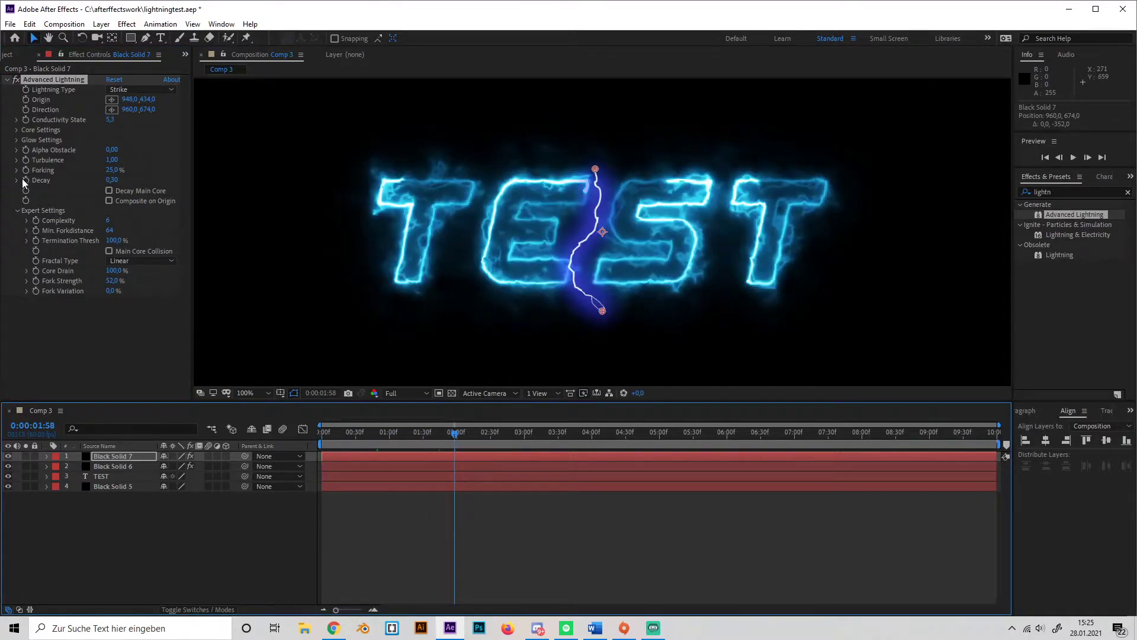
Step: Set the lightning glow colour to a darker blue sampled from the TEST text
click(16, 139)
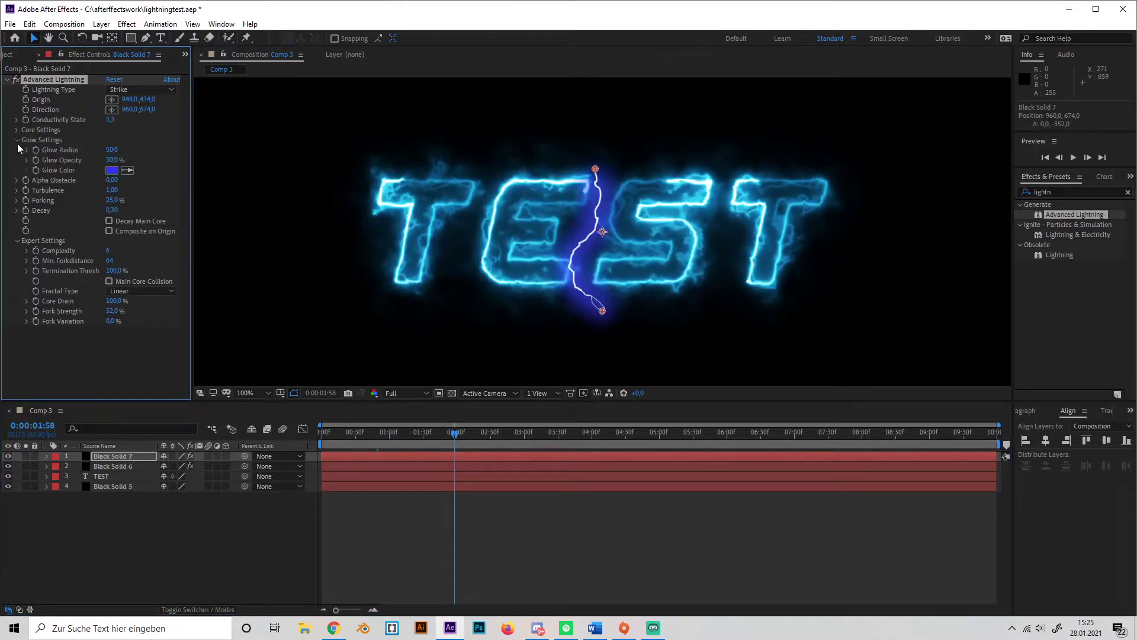
click(127, 170)
click(434, 218)
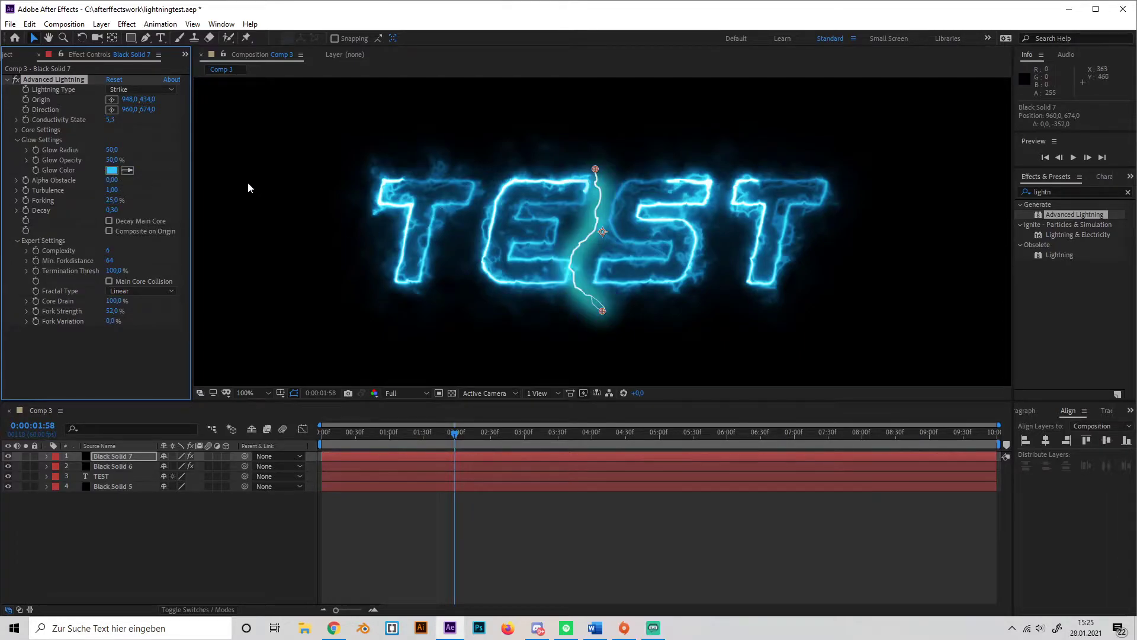
click(127, 170)
click(438, 228)
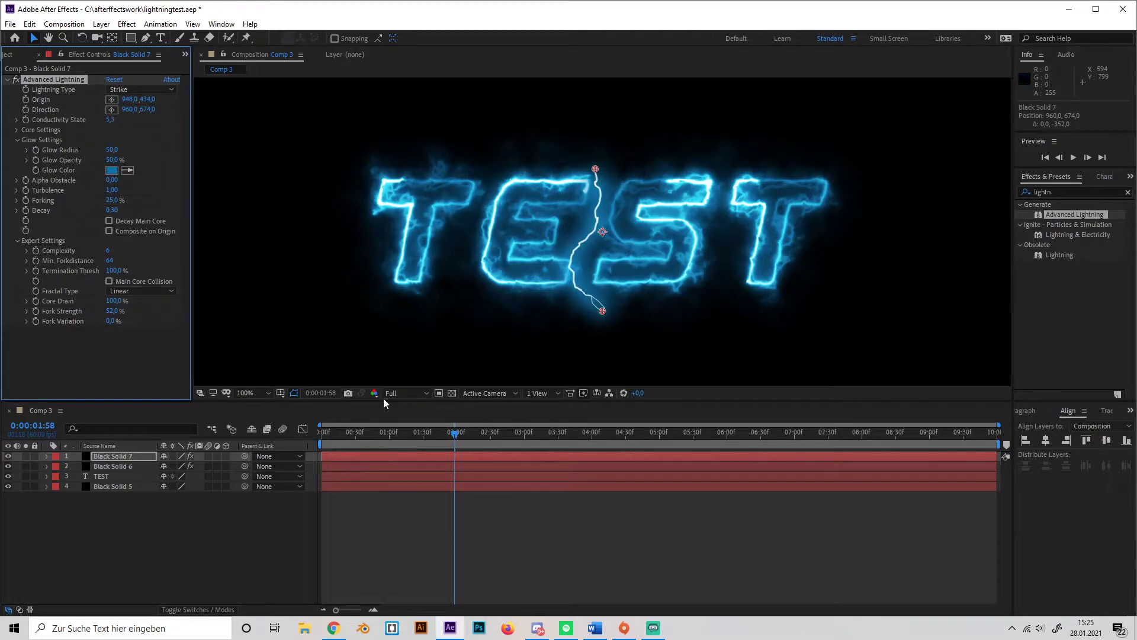
Step: Keyframe the lightning layer's Opacity at 0% at the start and 100% at frame 8
drag(390, 433, 282, 436)
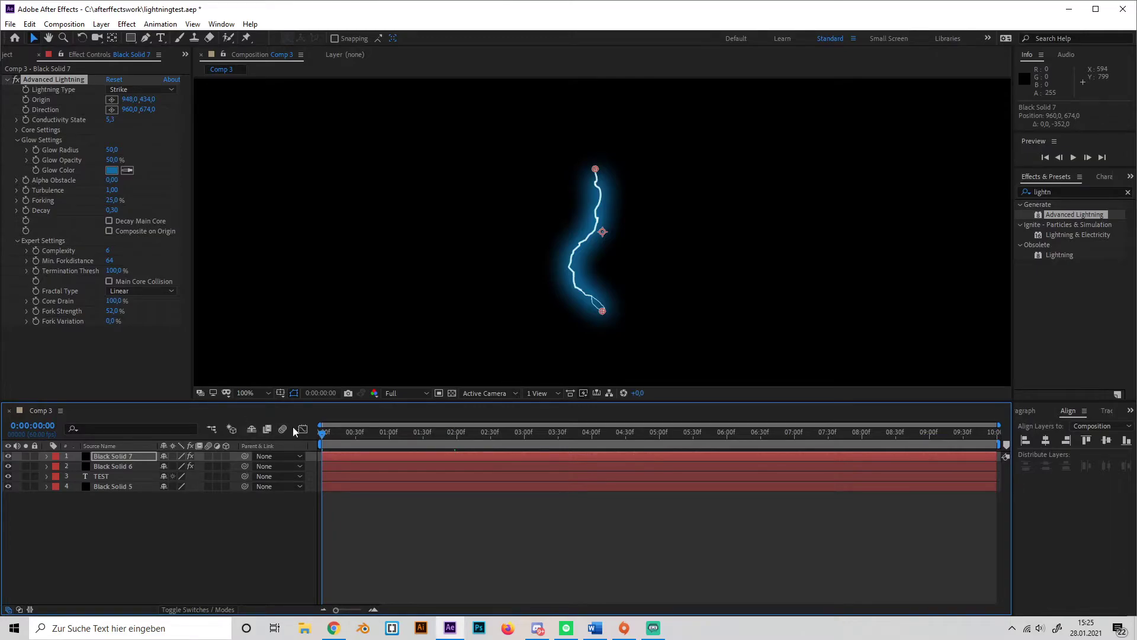
key(t)
drag(166, 466, 96, 468)
click(76, 467)
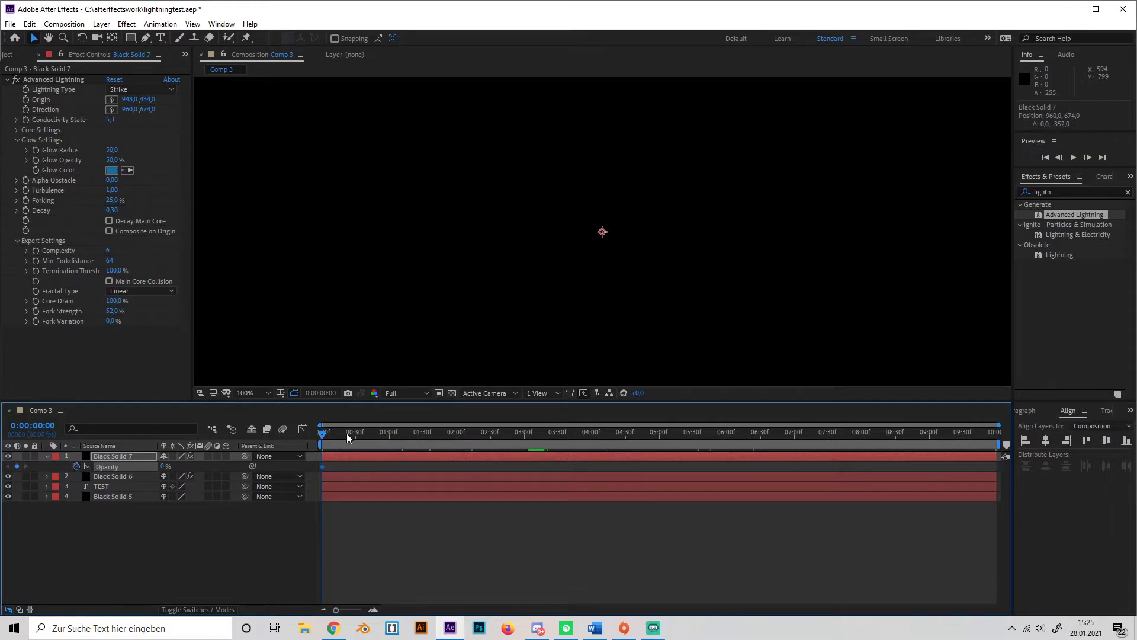
drag(324, 441, 327, 442)
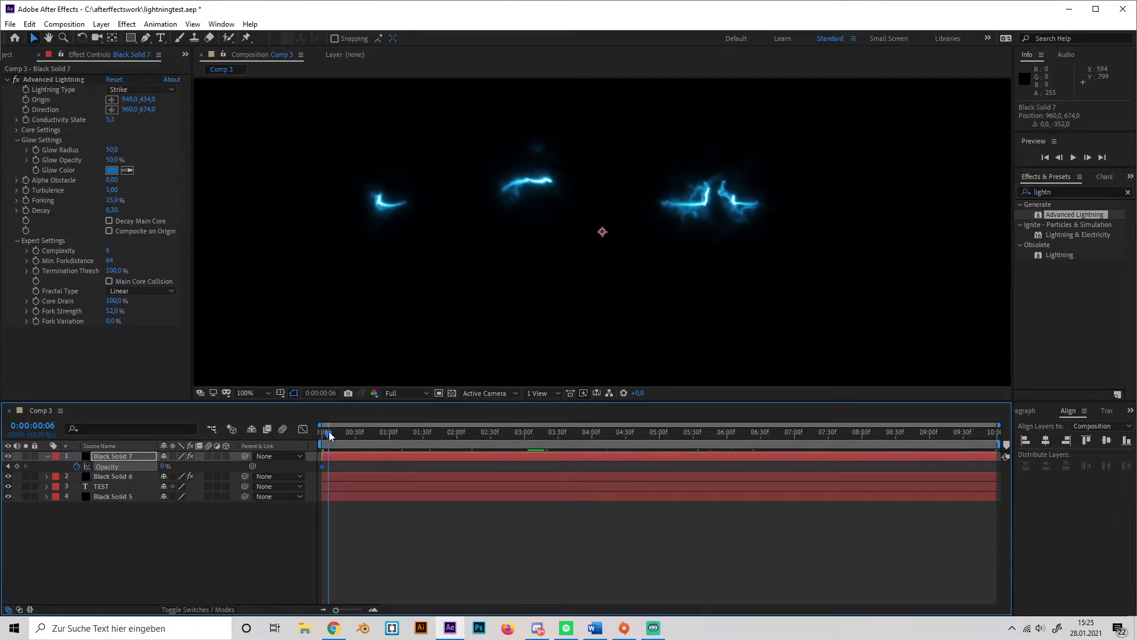
click(330, 435)
drag(167, 470, 363, 470)
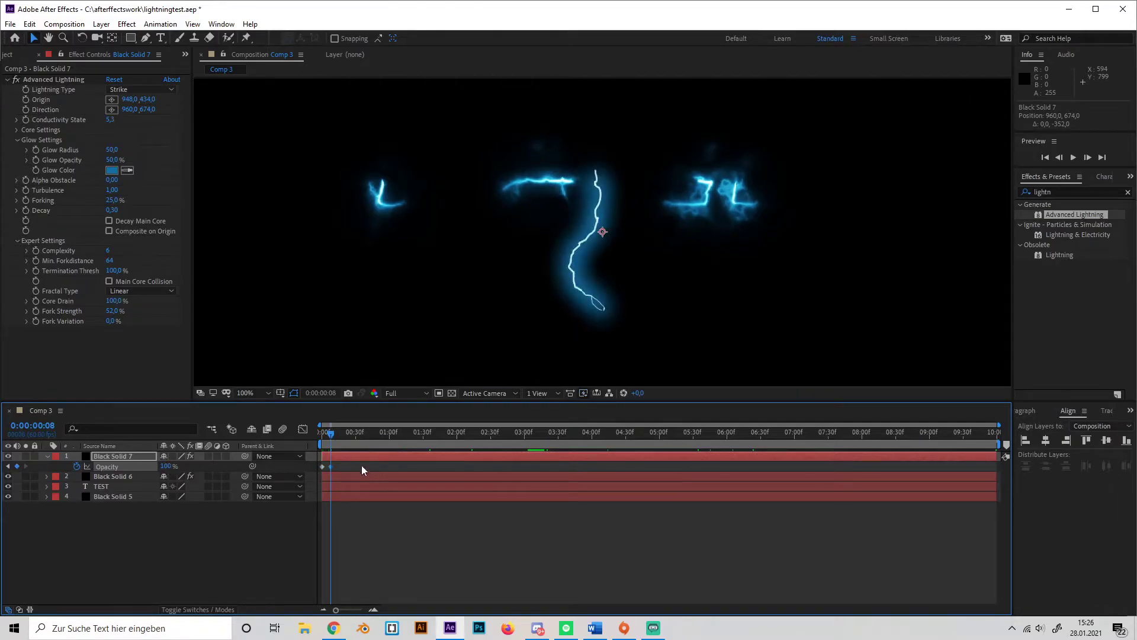
Step: Add Opacity keyframes of 99% at 0:54 and 0% at 1:02, then preview
click(382, 435)
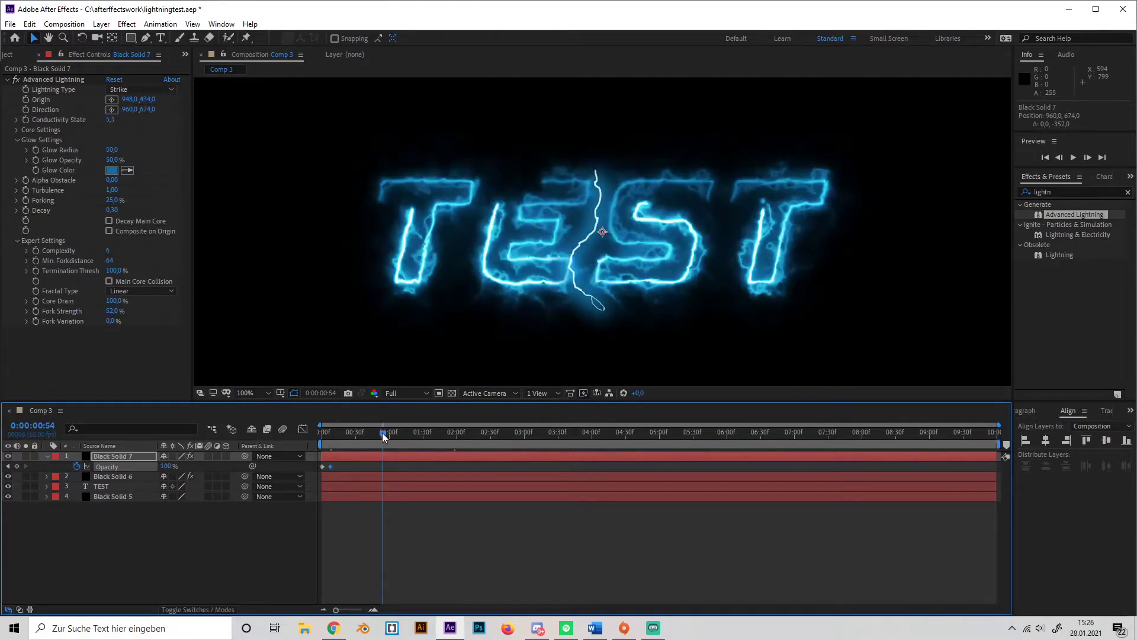
click(166, 467)
click(217, 527)
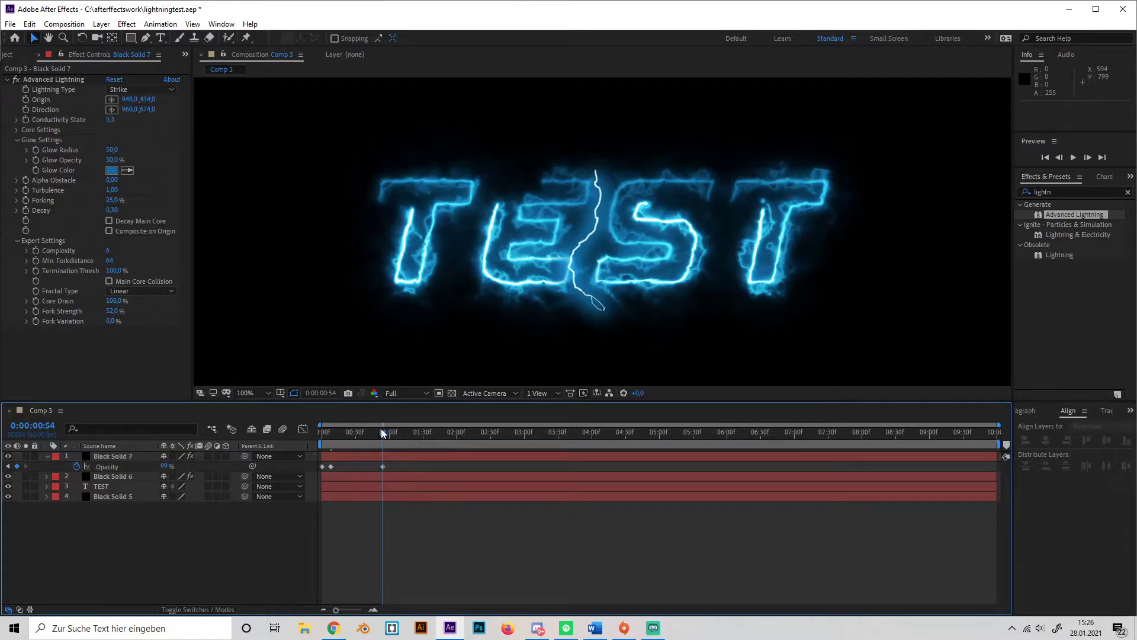
drag(382, 428, 393, 429)
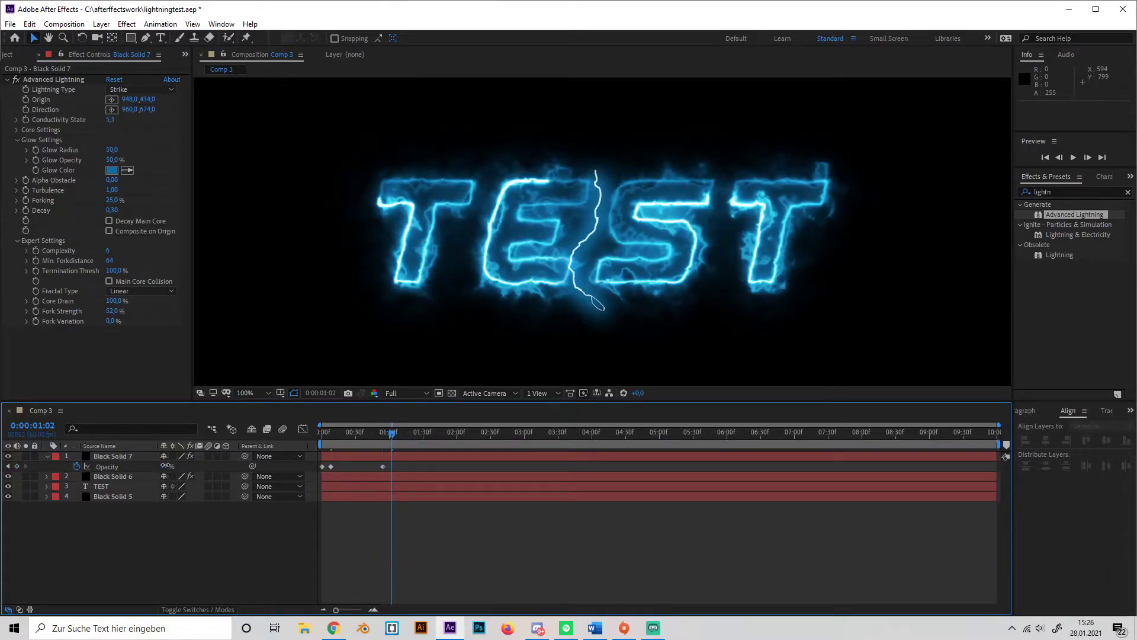
drag(169, 464, 196, 464)
drag(393, 433, 252, 446)
key(space)
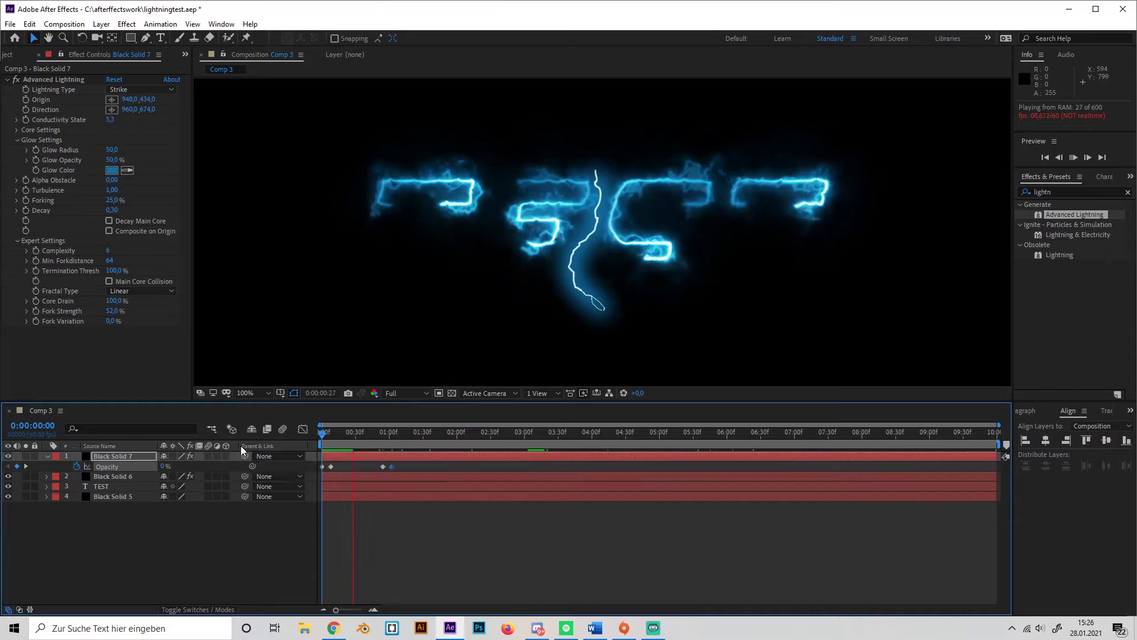
Step: Stop the preview and move to 1:02 with the lightning's control points shown
key(space)
key(Home)
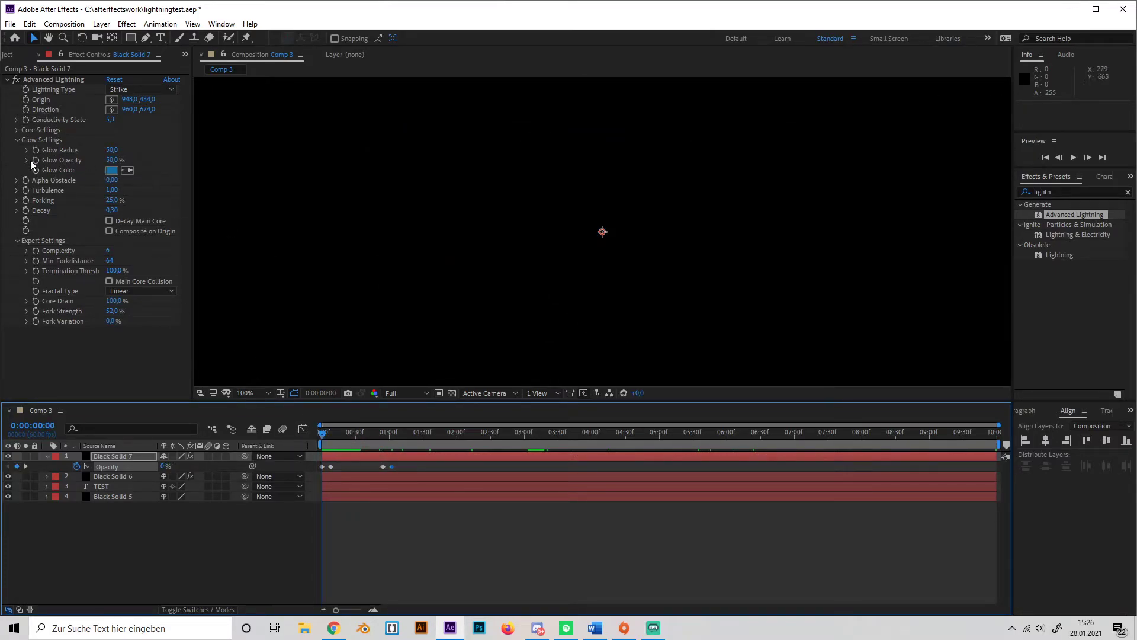
drag(406, 425, 248, 439)
click(24, 126)
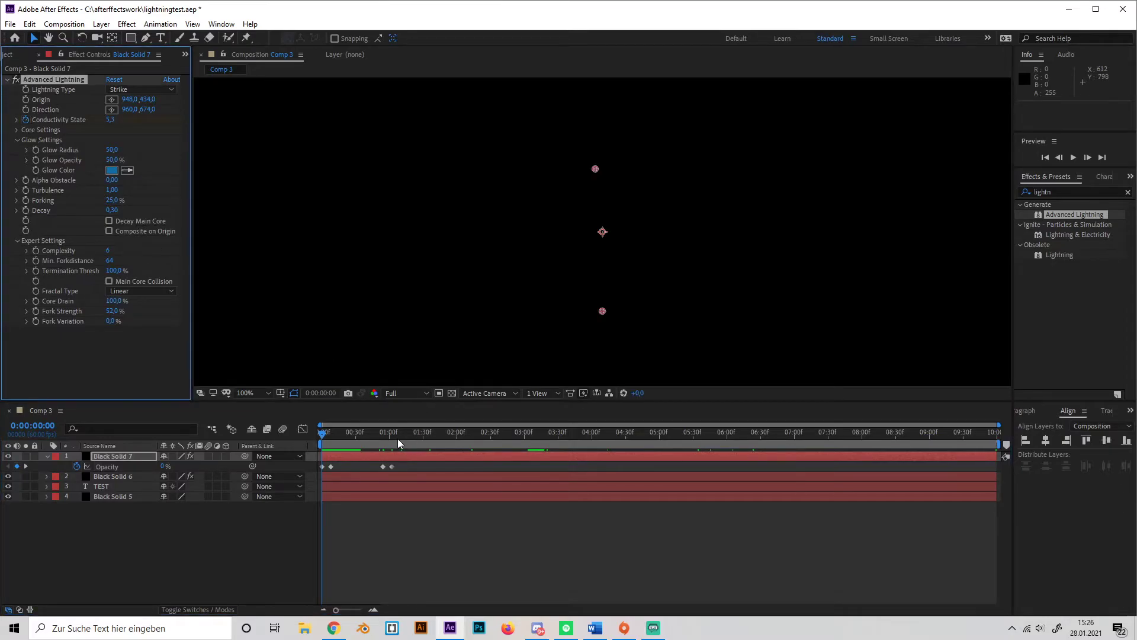
click(391, 432)
Step: Set Conductivity State to 10,0 at 1:02 and preview the result
click(109, 127)
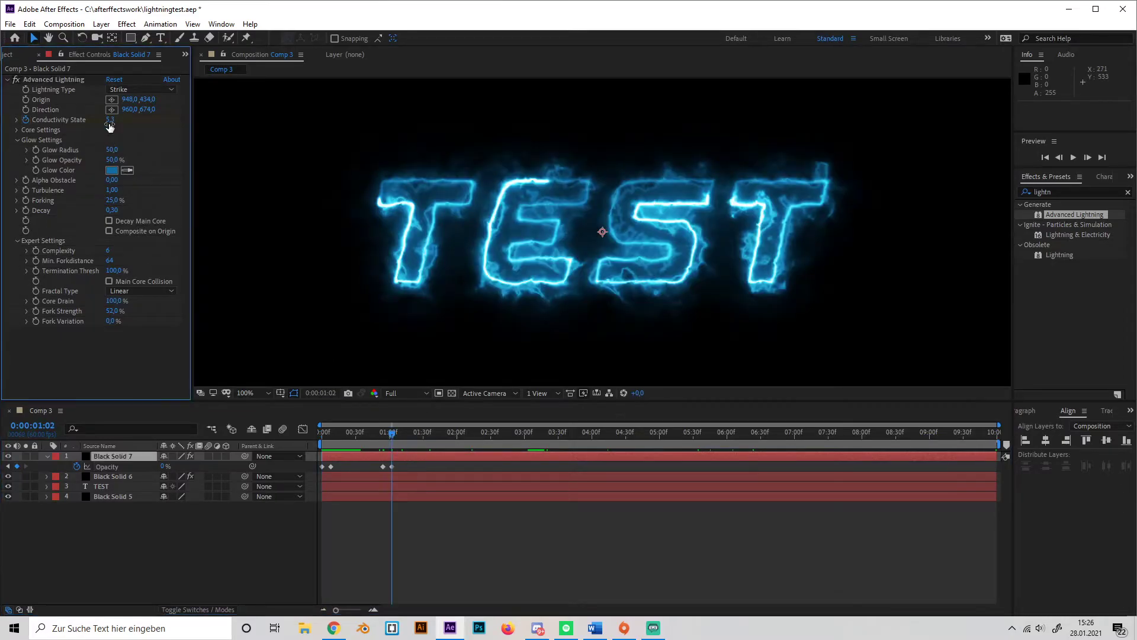
click(111, 120)
key(Return)
drag(395, 436, 248, 436)
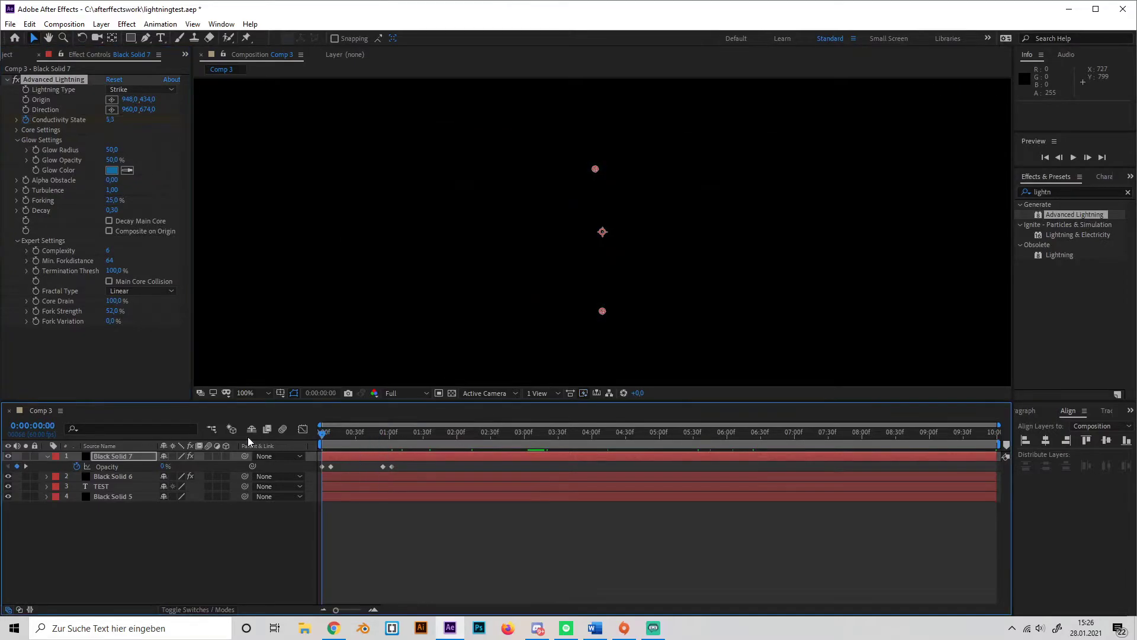
key(space)
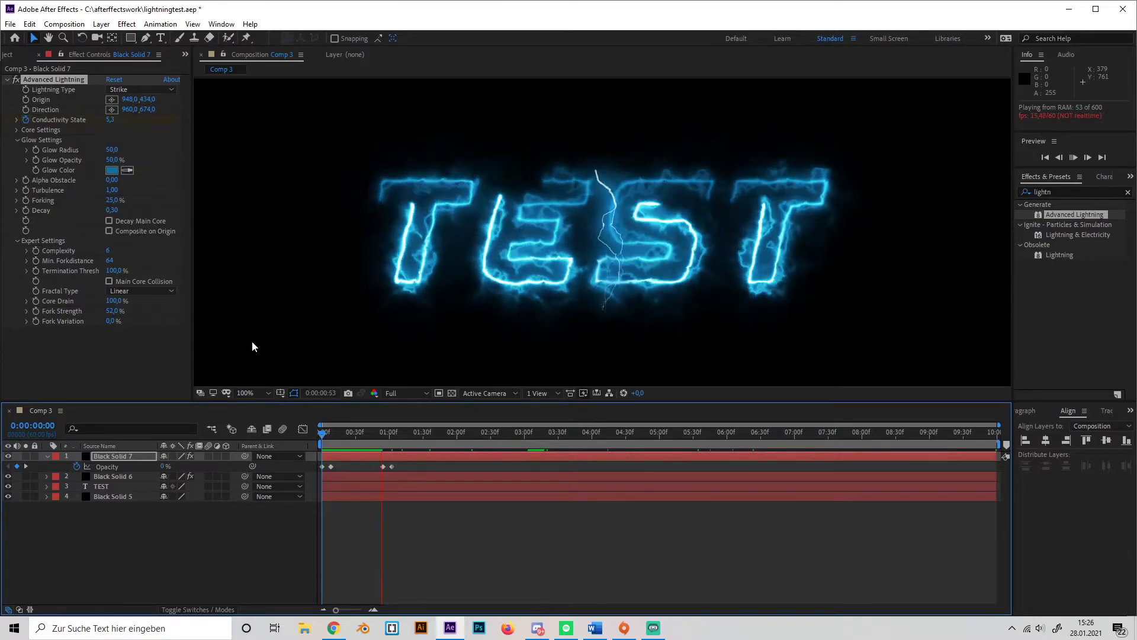
key(space)
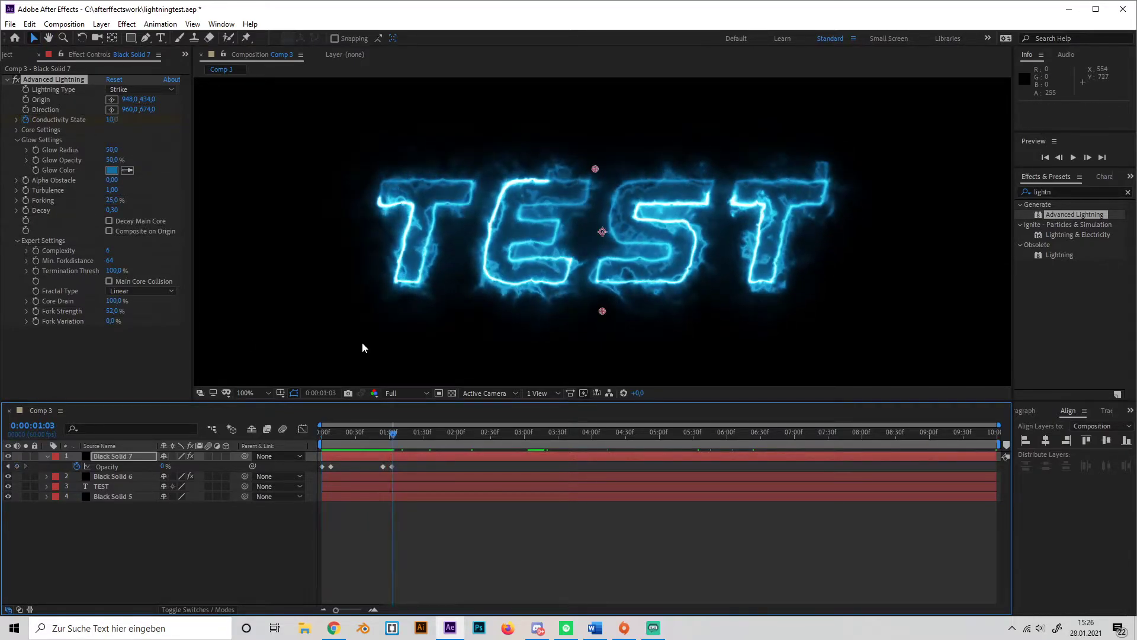
Step: Rename the Black Solid 7 layer to 'lightning'
click(46, 457)
click(110, 457)
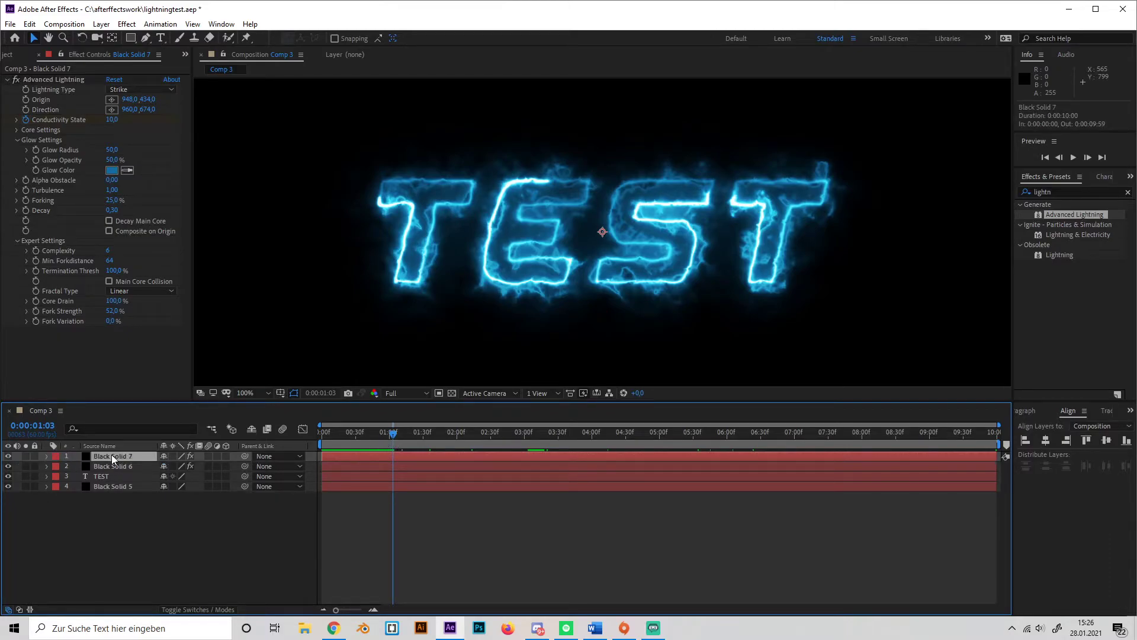
key(Return)
text(lightning)
click(149, 519)
Step: Toggle the source names view and undo then redo the rename, keeping the 'lightning' name
drag(374, 432, 291, 449)
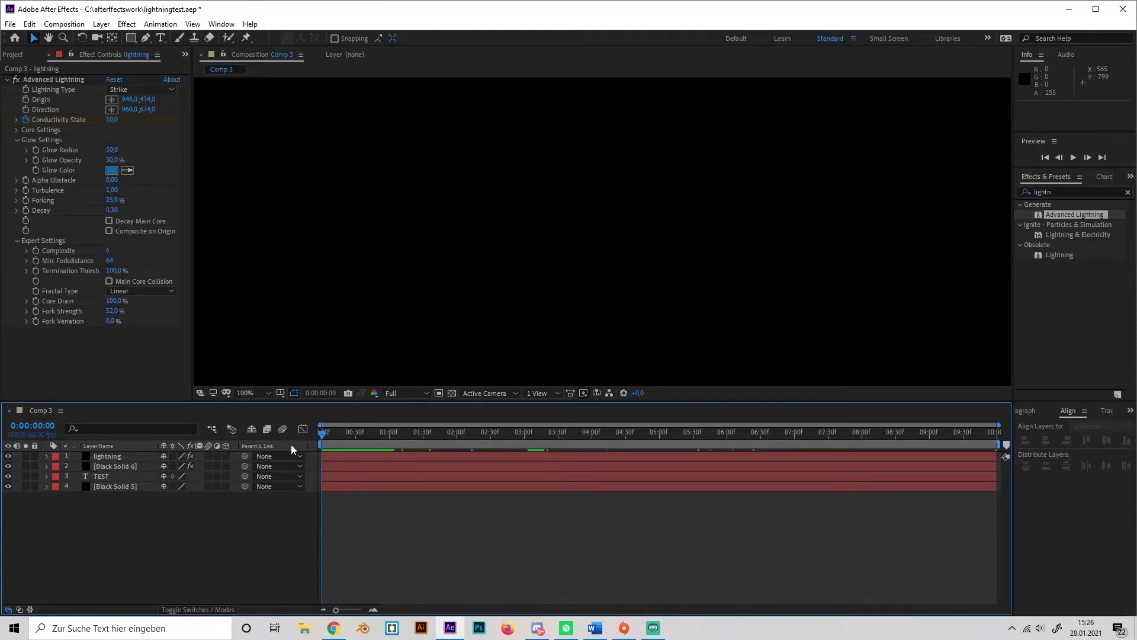
click(151, 449)
click(151, 452)
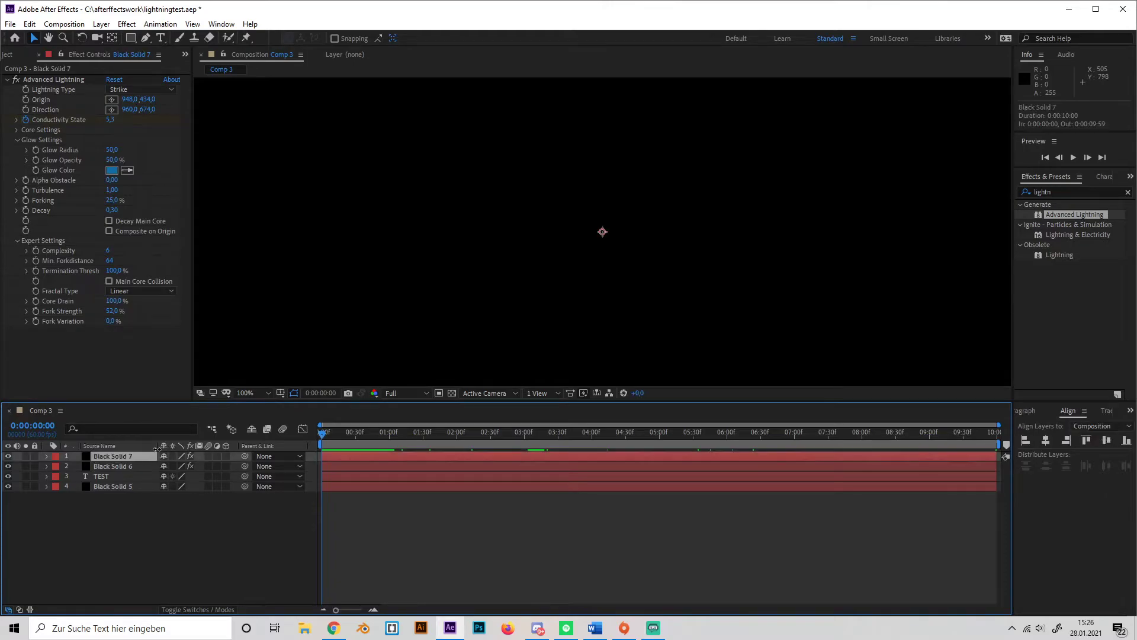
key(ctrl+z)
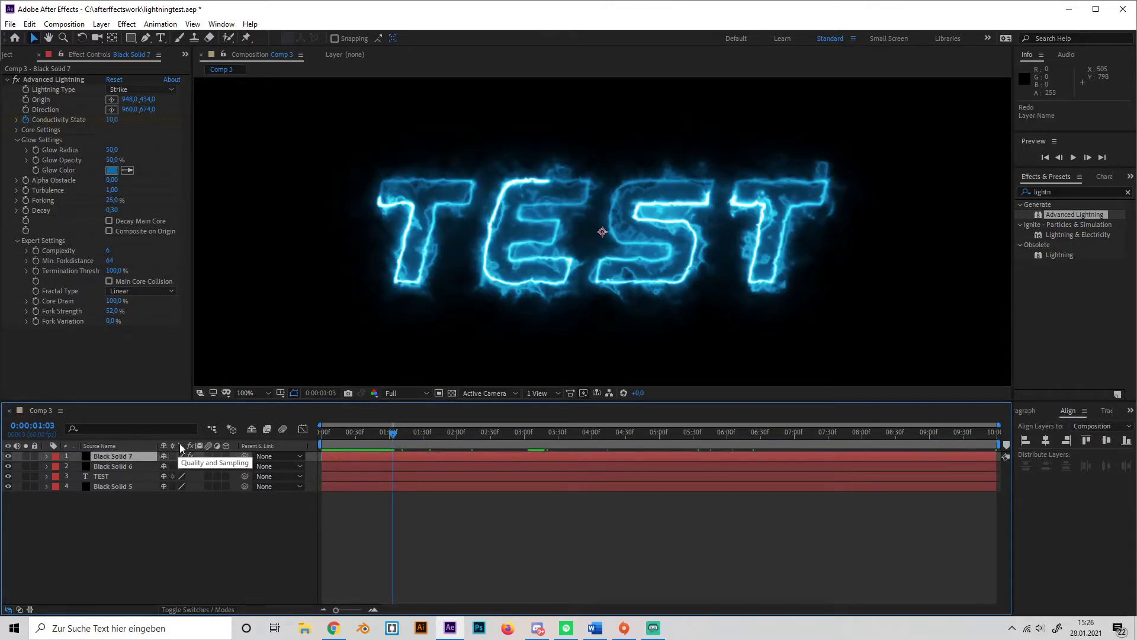
click(150, 445)
key(Return)
Step: Duplicate the lightning layer with Ctrl+D to make copies lightning 2 through lightning 5
mouse_move(322, 439)
mouse_down()
mouse_move(377, 429)
mouse_move(340, 432)
mouse_up()
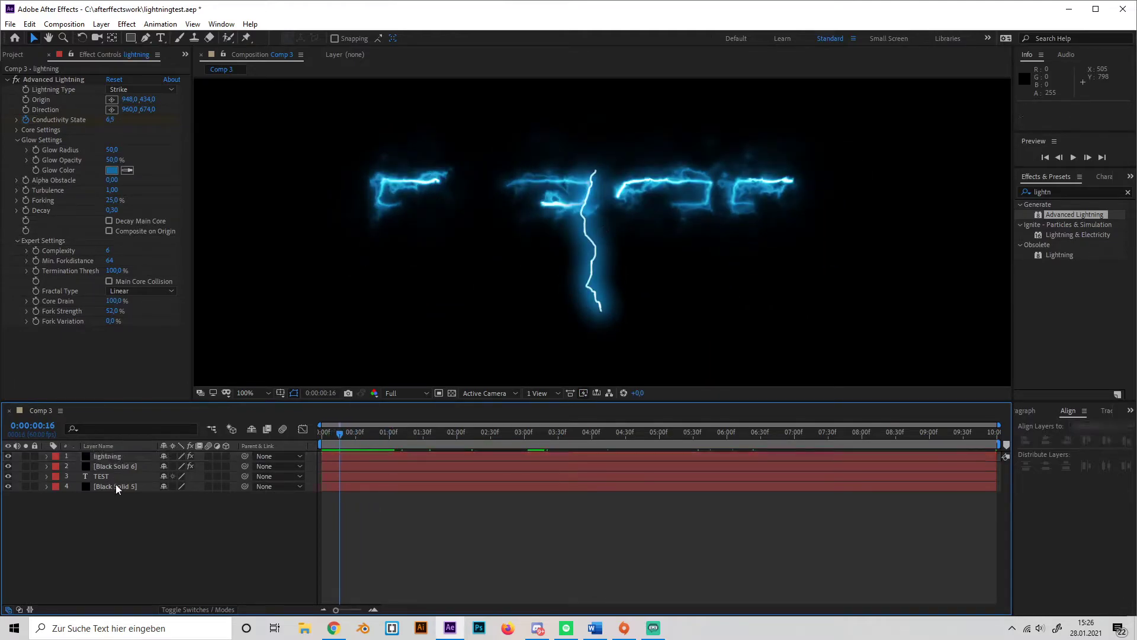
click(111, 455)
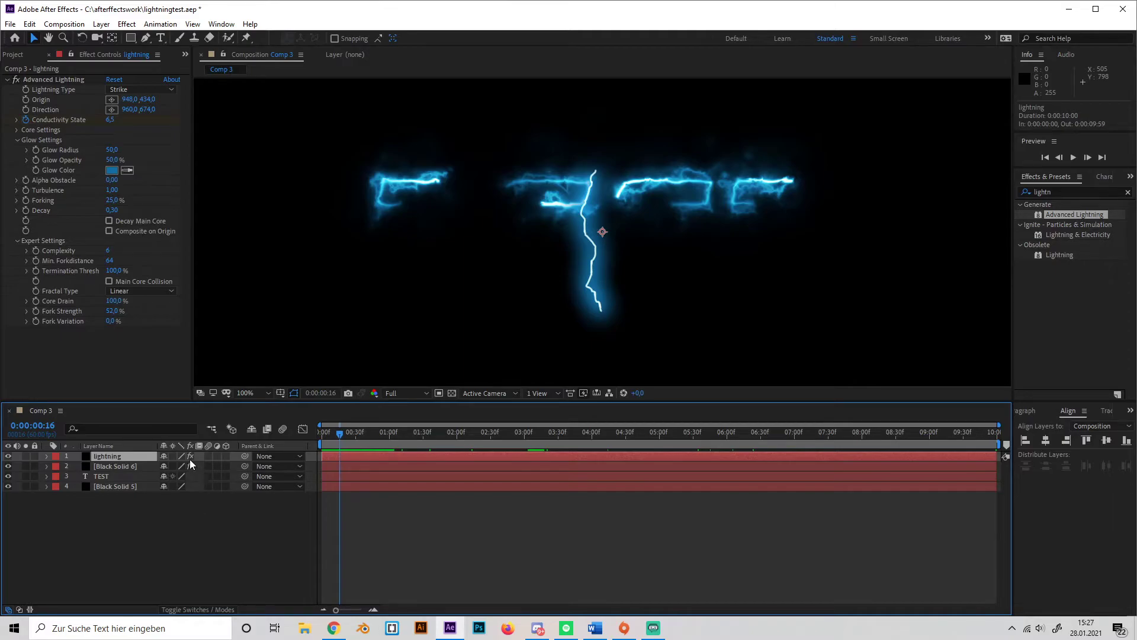
key(ctrl+d)
key(ctrl+d)
key(ctrl+d)
key(ctrl+d)
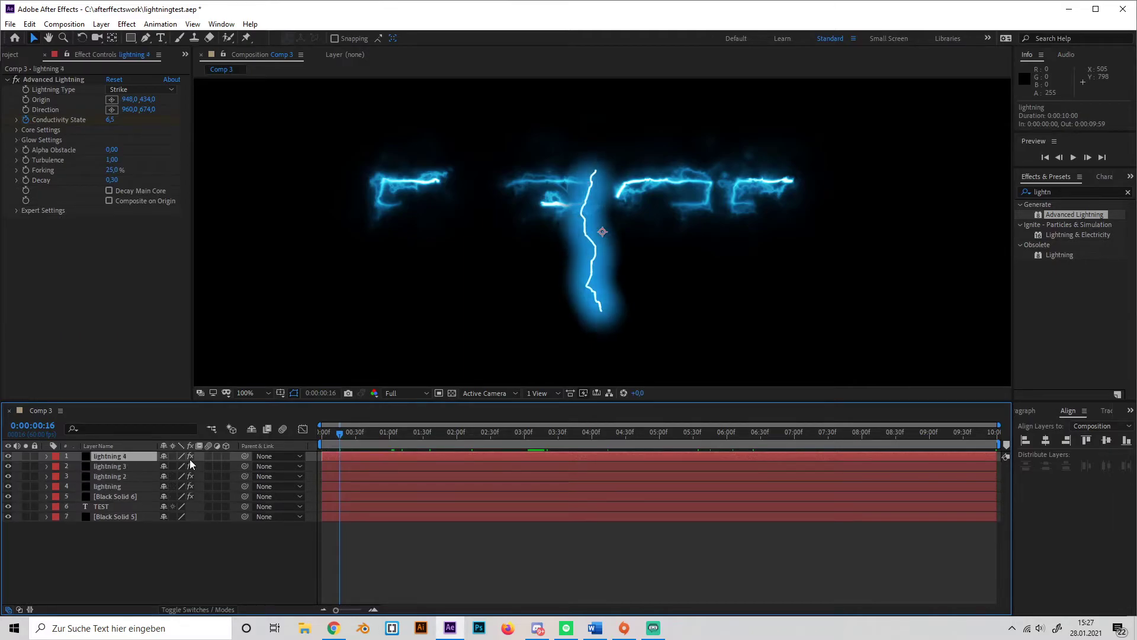
Step: Preview the lightning from the start and zoom the Comp viewer out to 25%
key(space)
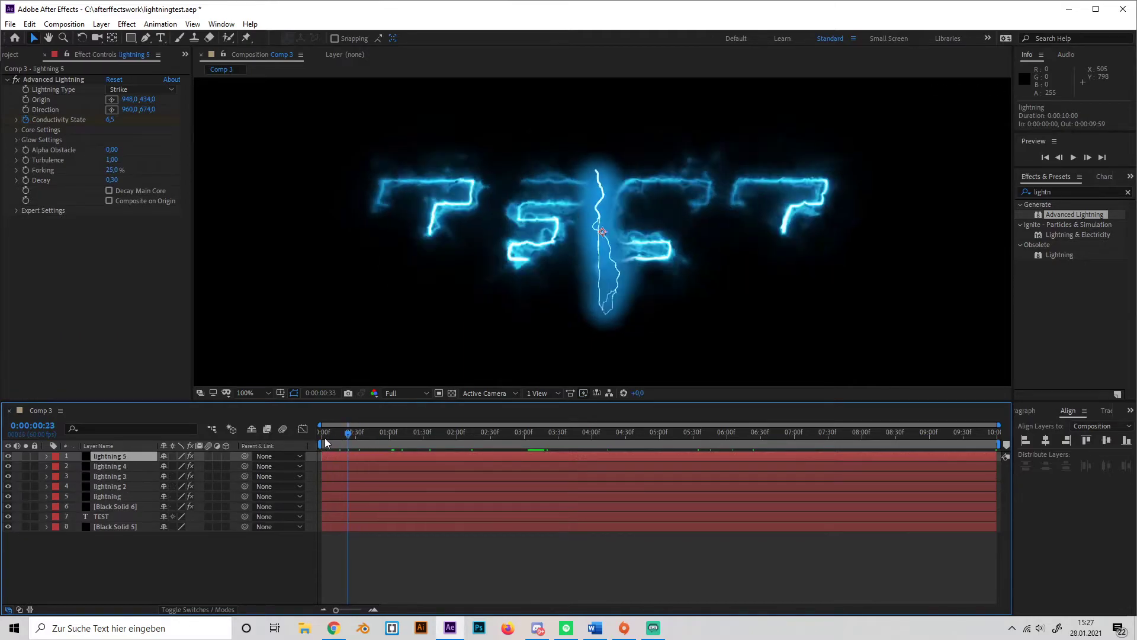
key(Home)
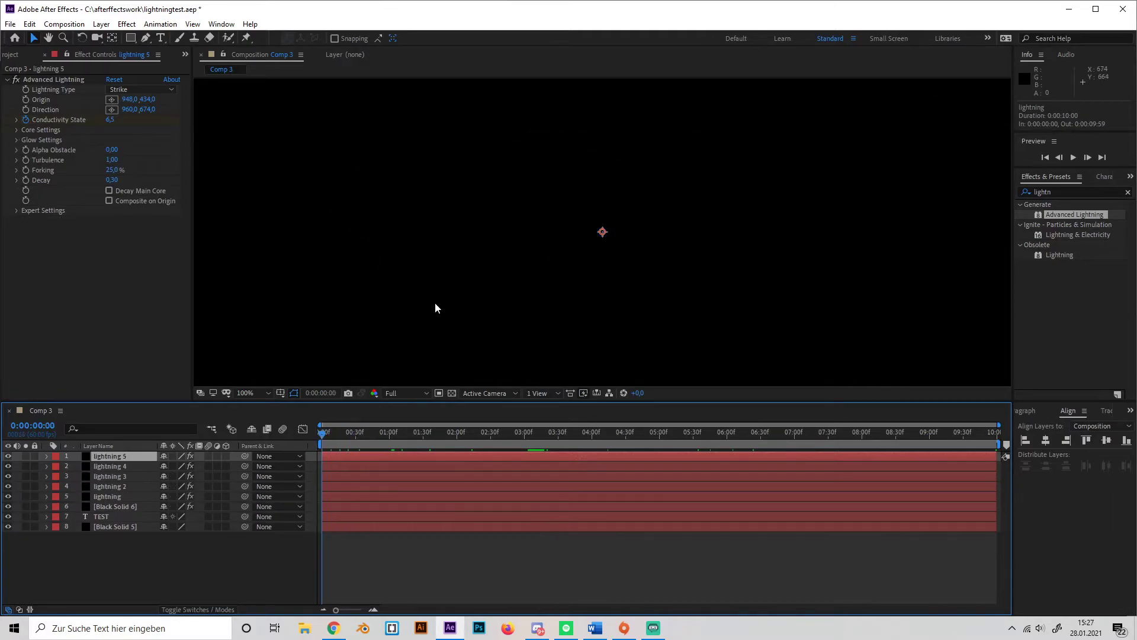
key(comma)
key(comma)
key(comma)
key(space)
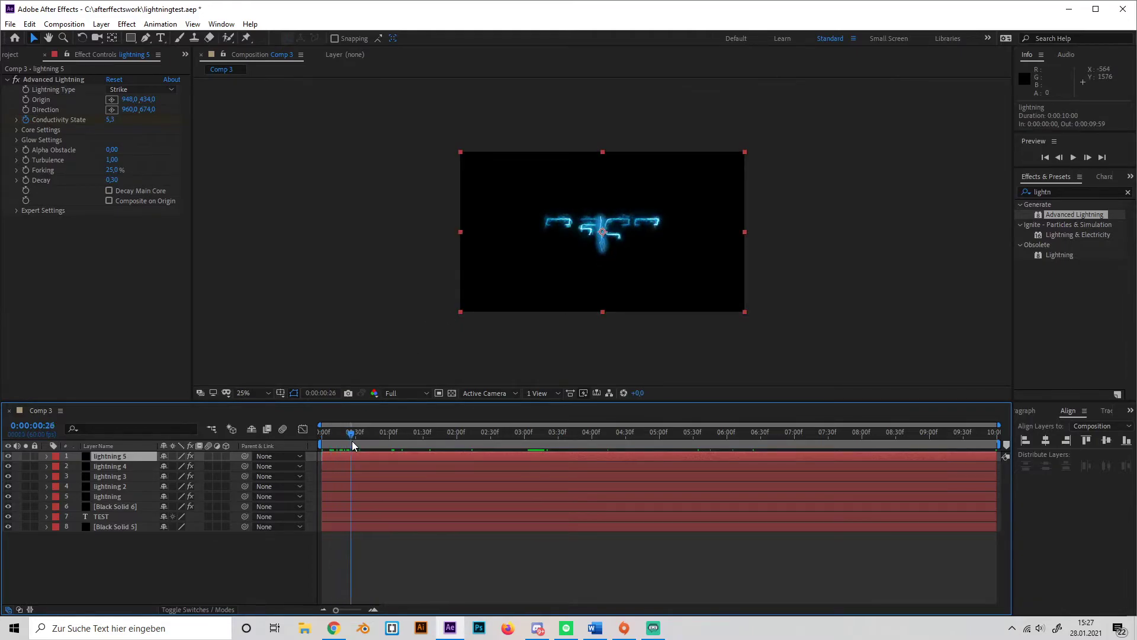
key(space)
Step: Rotate lightning 5 to 78° and shift it right, then rotate lightning 4 to 118°
key(r)
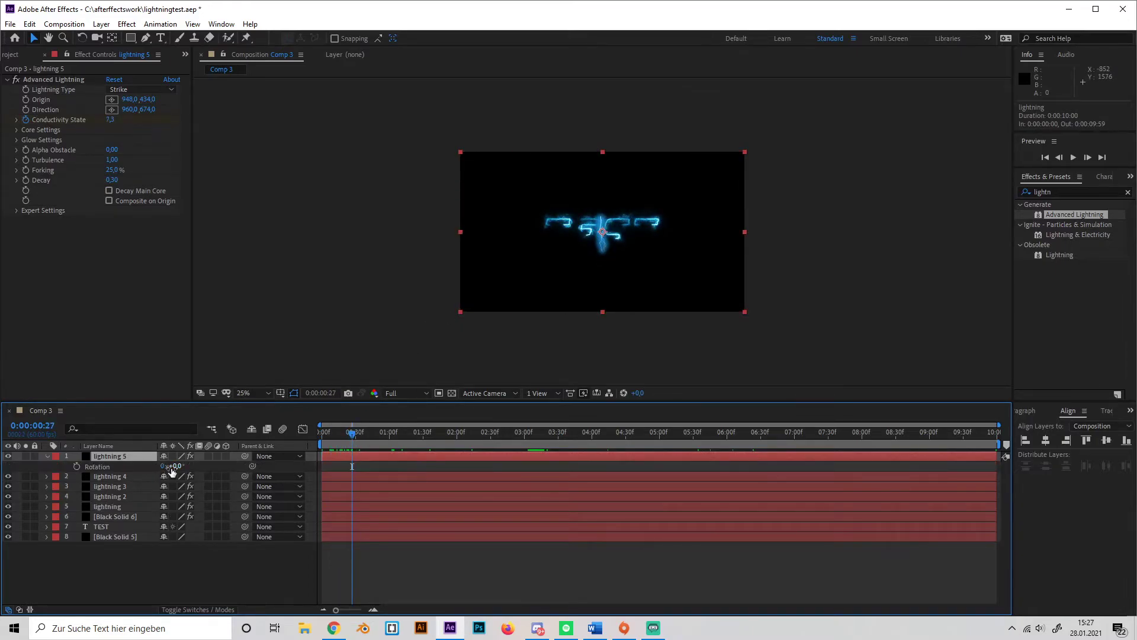
drag(177, 466, 227, 468)
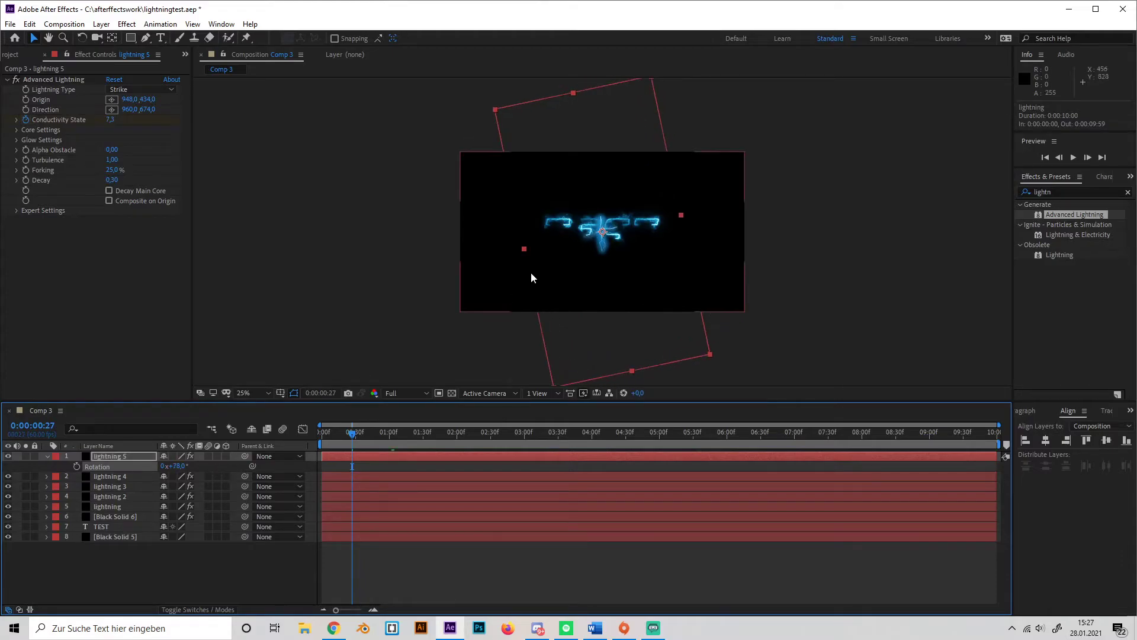
drag(607, 239, 651, 245)
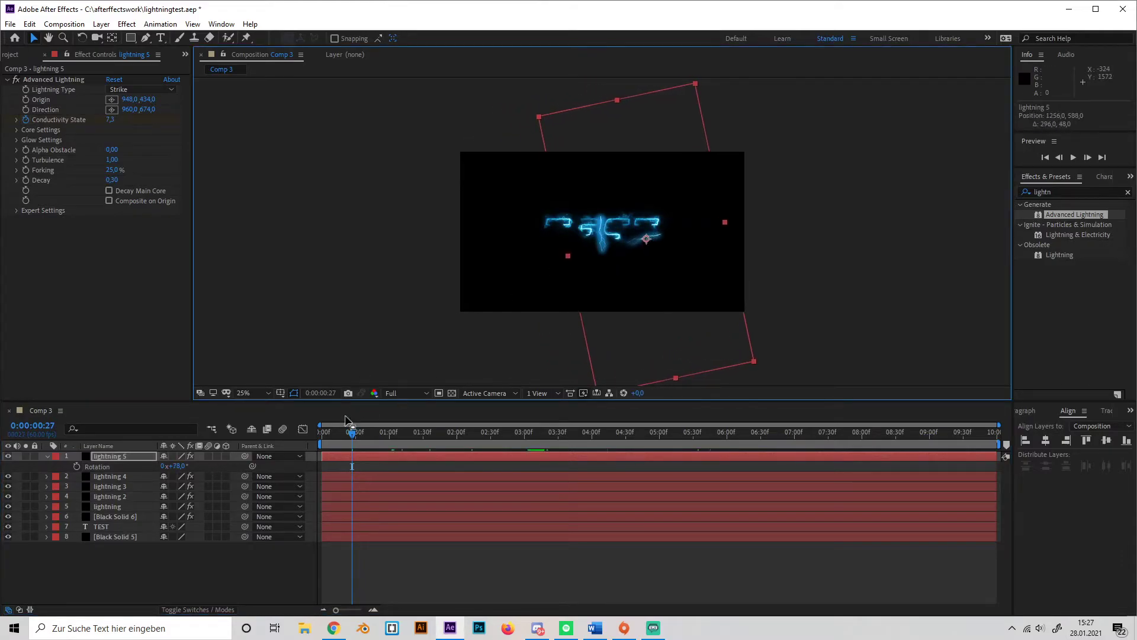
click(117, 478)
key(r)
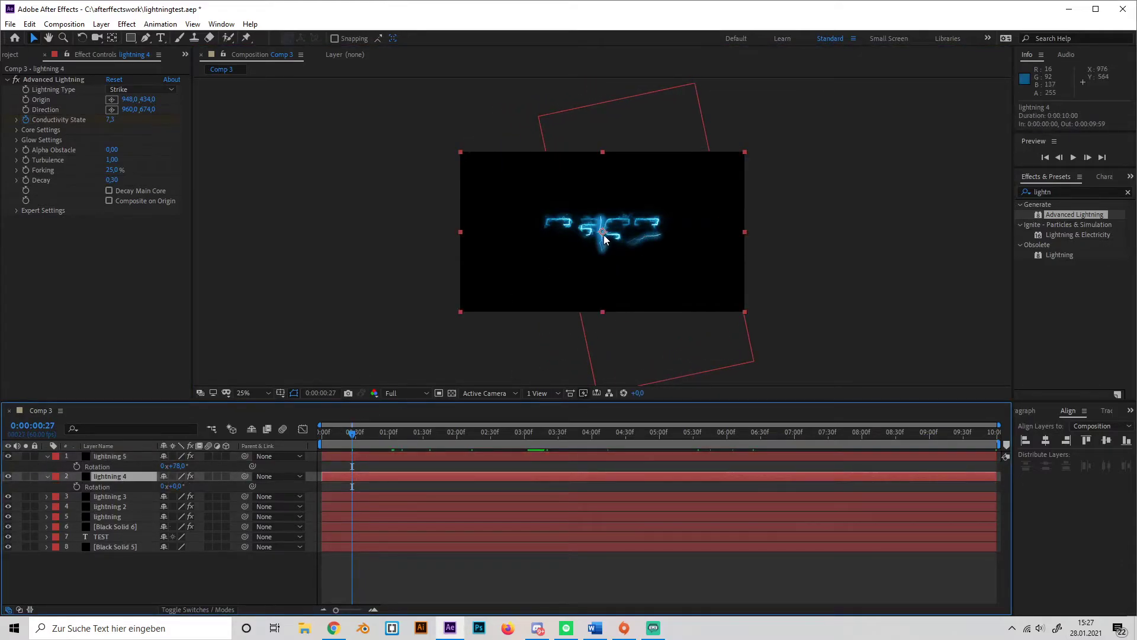
drag(176, 487, 538, 252)
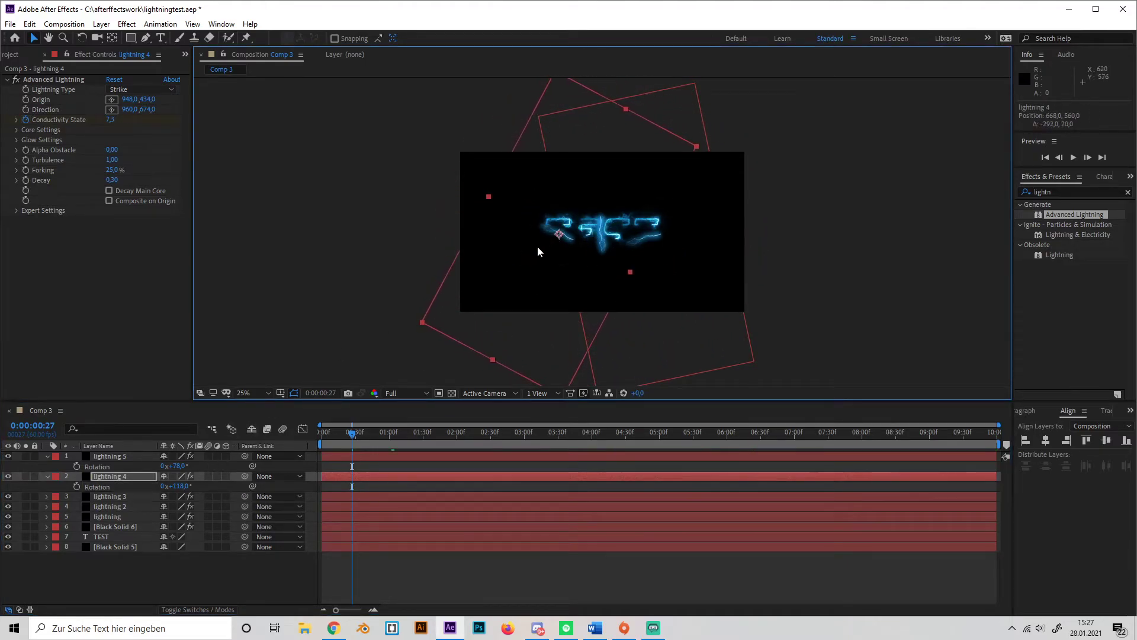
Step: Rotate lightning 3 to 107° and move it right, then rotate lightning 2 to 67° and nudge it up-left
click(126, 497)
key(r)
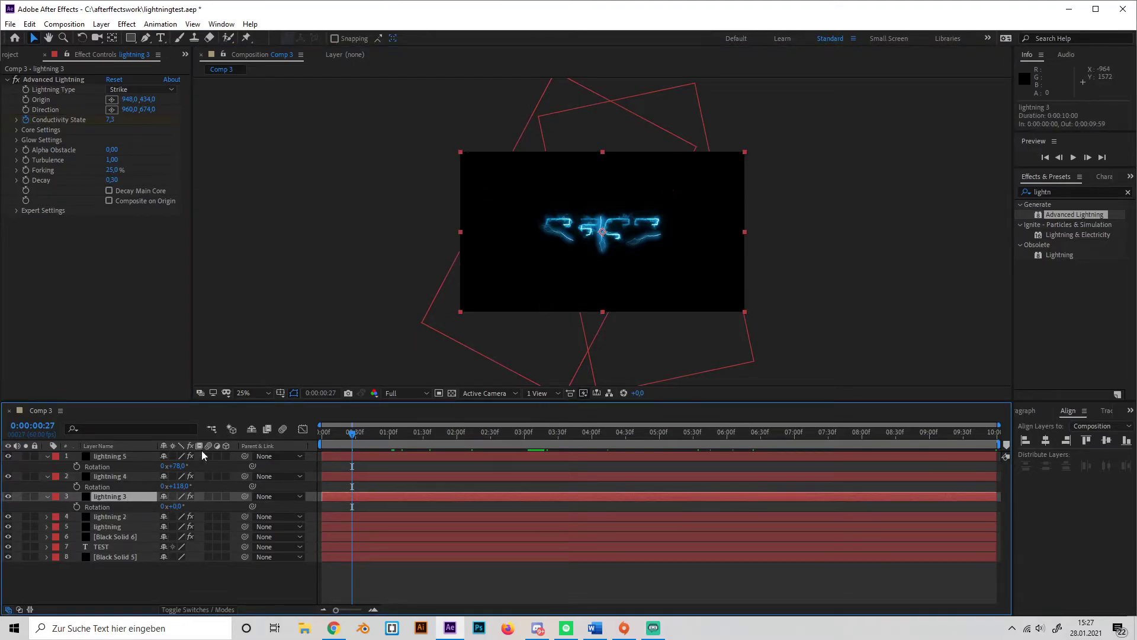
drag(603, 243, 598, 232)
drag(182, 509, 246, 505)
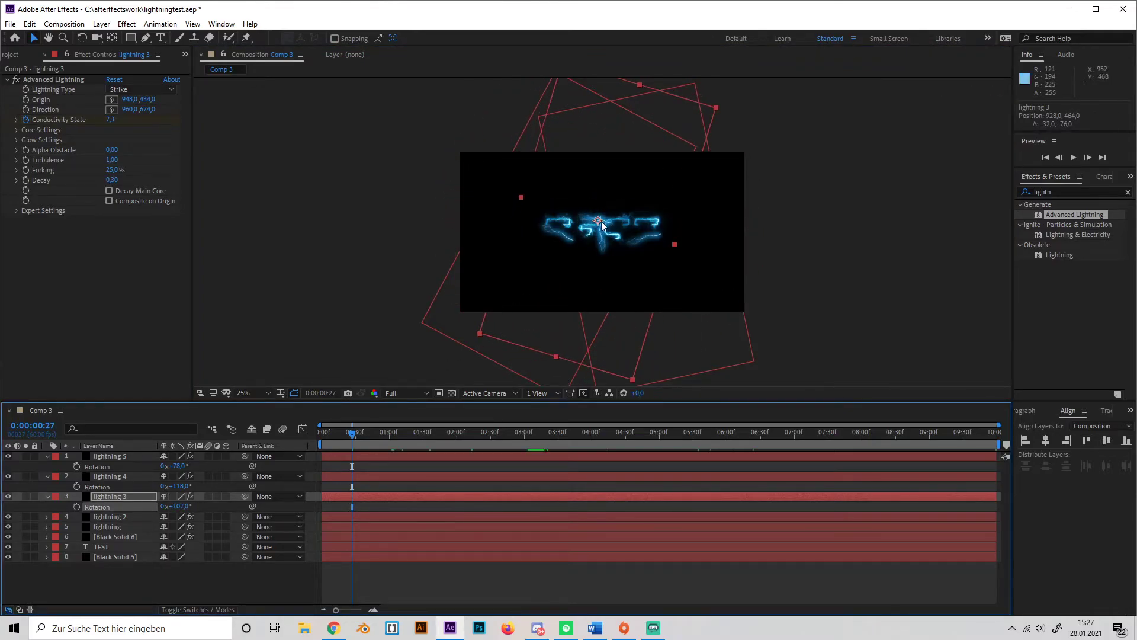
drag(597, 220, 626, 219)
click(137, 516)
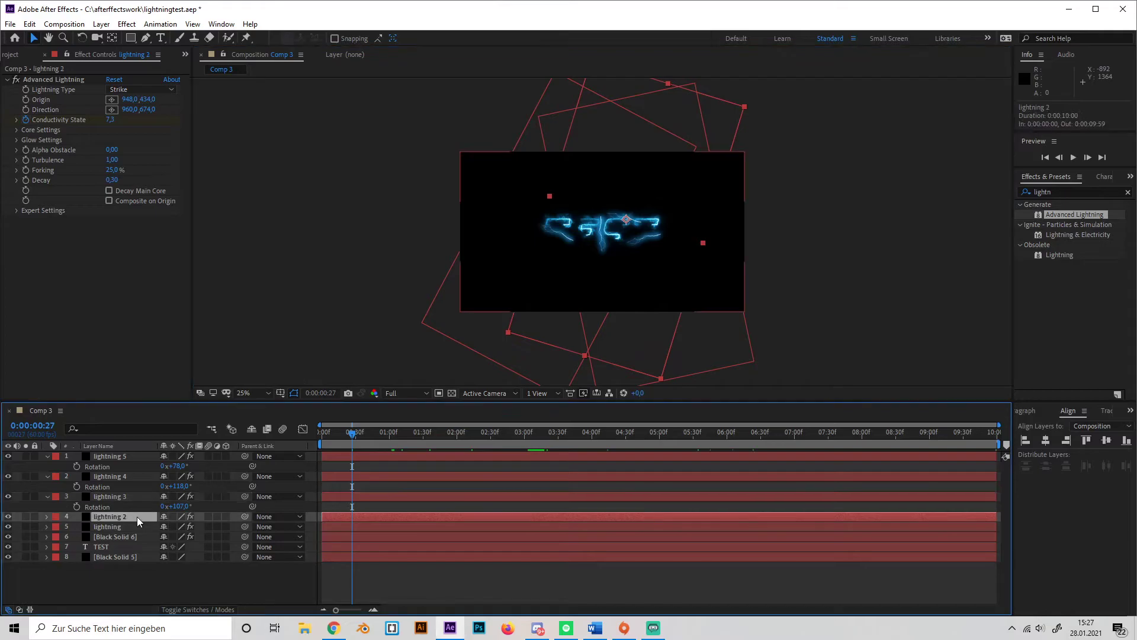
key(r)
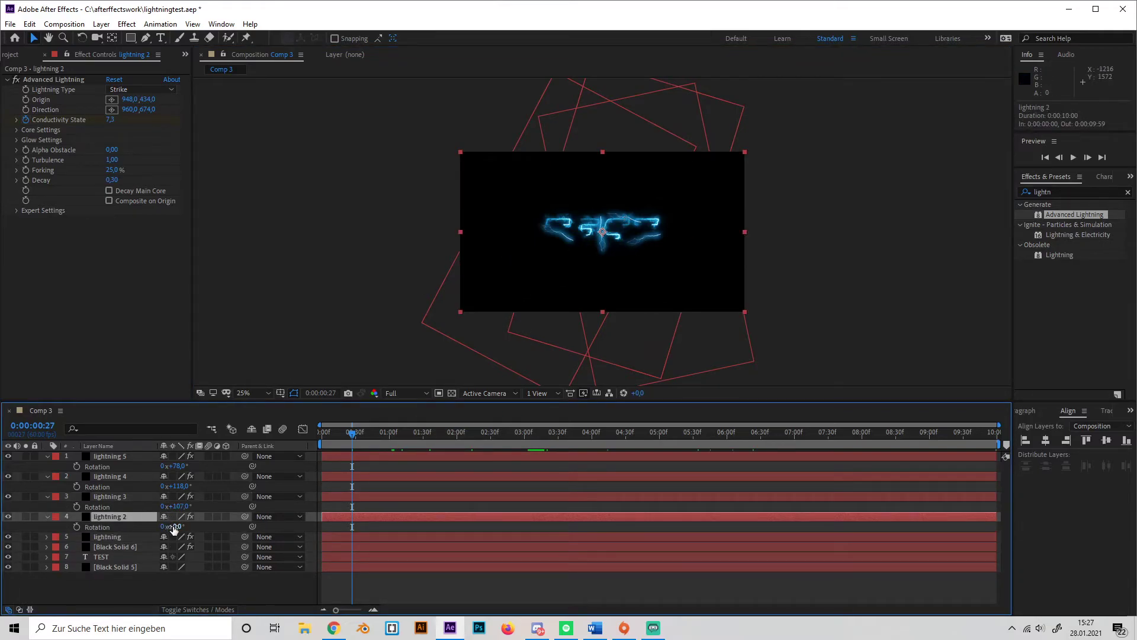
mouse_move(175, 526)
mouse_down()
mouse_move(245, 531)
mouse_move(166, 529)
mouse_up()
drag(585, 267, 580, 264)
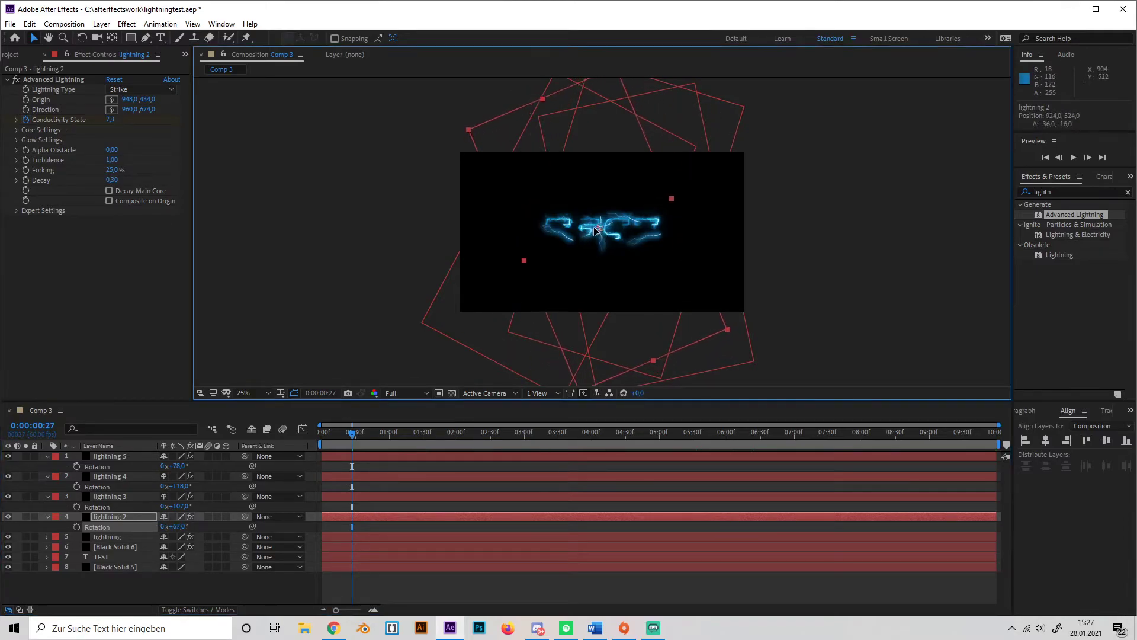
Step: Rotate the original lightning layer to 113° and shift it up and left
click(123, 537)
key(r)
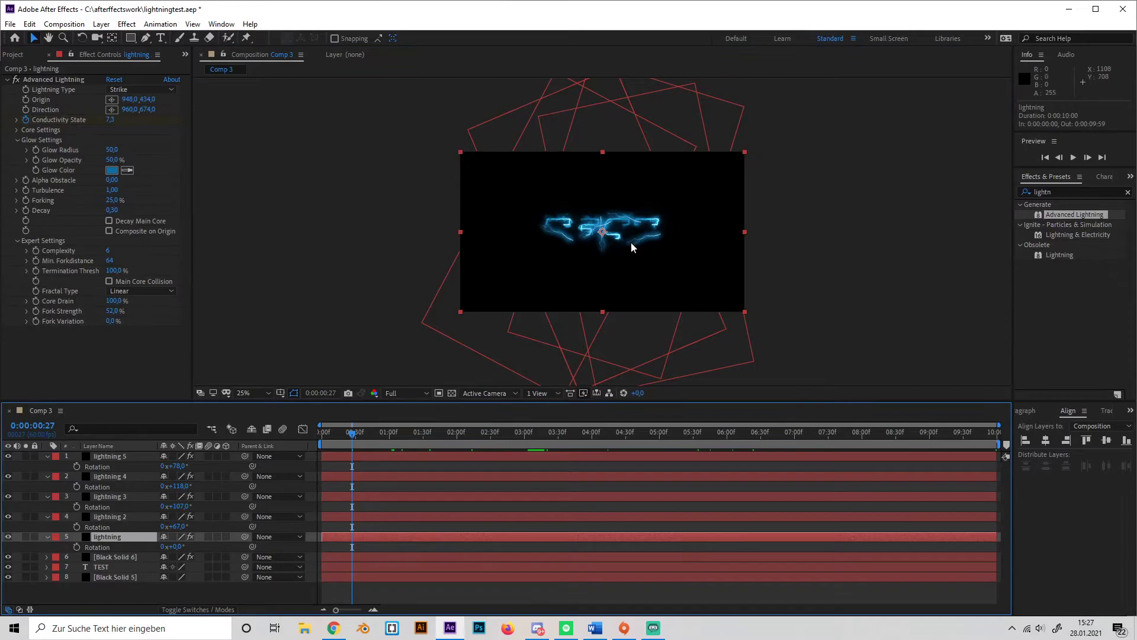
drag(177, 546, 239, 543)
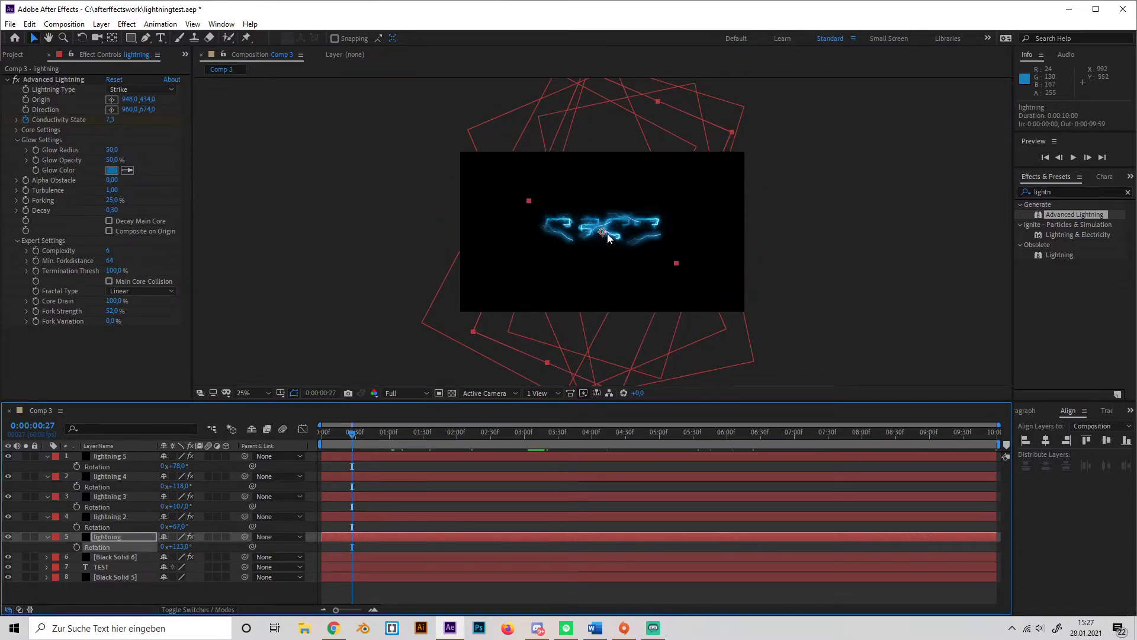
drag(607, 233, 577, 221)
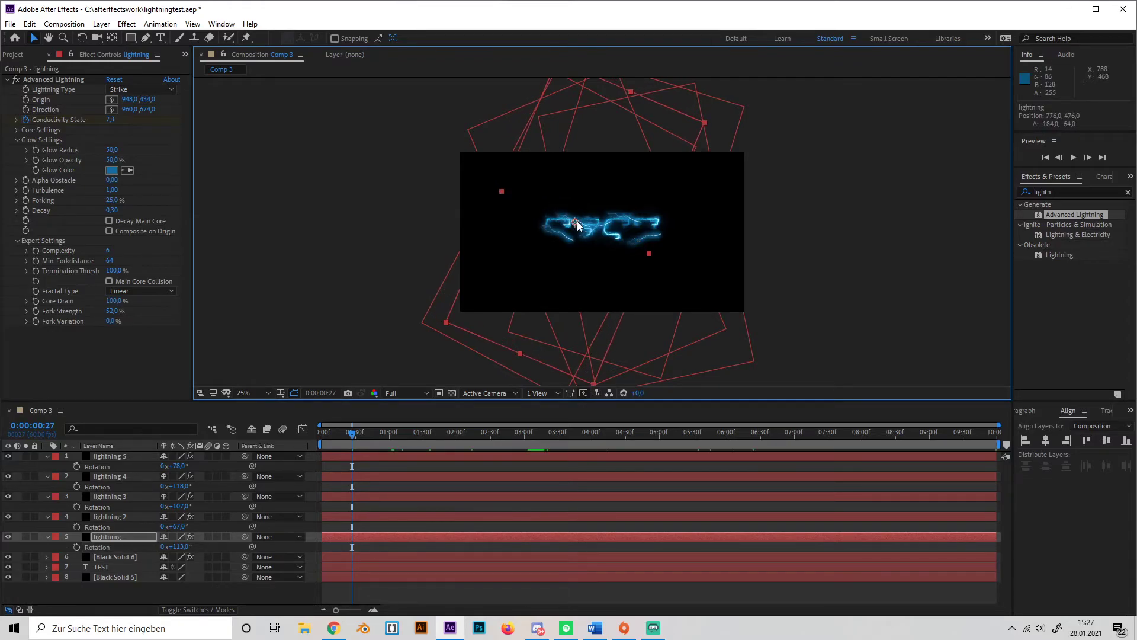
Step: Shrink layer 1's lightning slightly by lowering its Scale
click(127, 446)
click(136, 456)
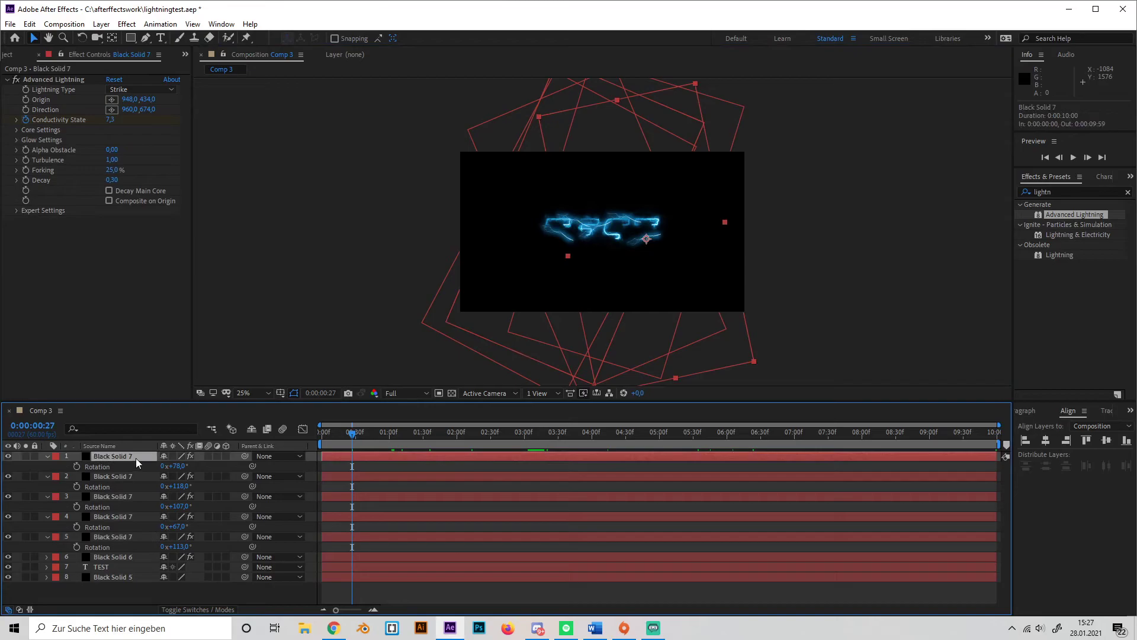
key(s)
drag(196, 468, 185, 468)
Step: Enlarge layer 2's lightning to 118% scale
click(138, 478)
key(s)
click(180, 486)
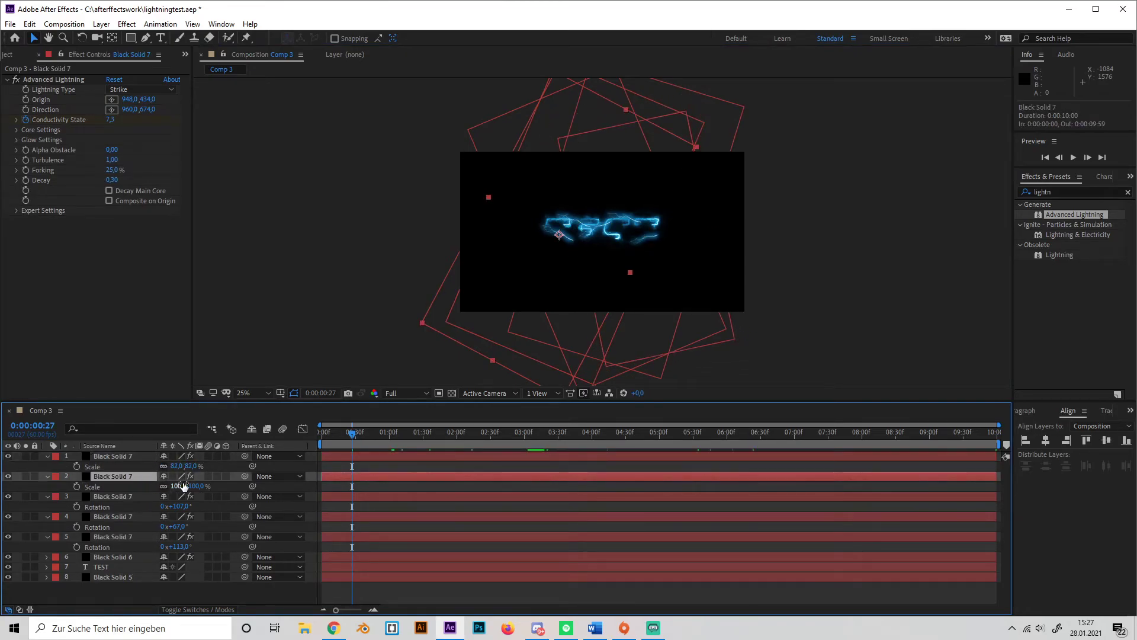
key(Return)
drag(201, 487, 180, 546)
Step: Display the Scale values of lightning layers 3, 4 and 5
click(145, 498)
key(s)
click(141, 518)
key(s)
click(135, 538)
key(s)
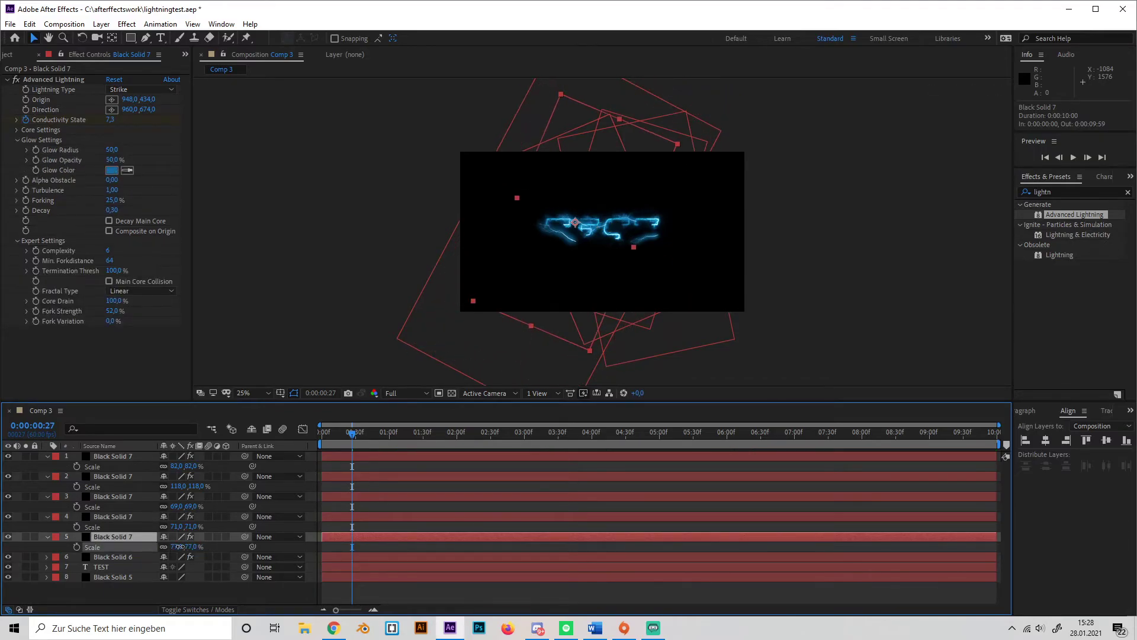
Step: Scale the third lightning layer up from 69% to about 95% and start layer 1 at 0:00:00:11
click(137, 497)
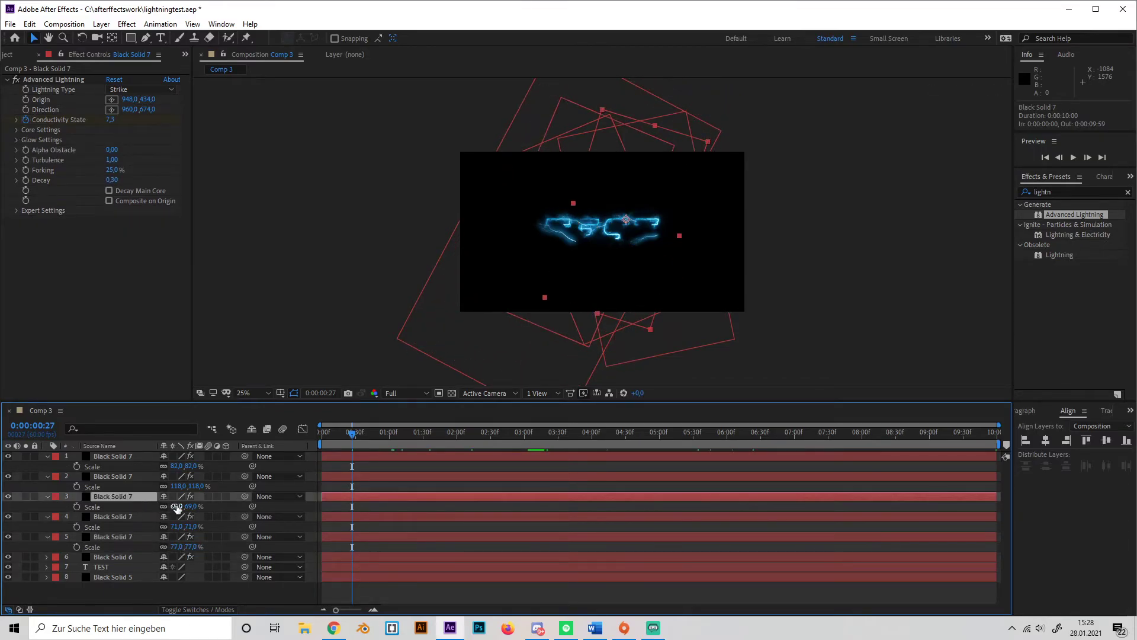
drag(177, 508, 210, 507)
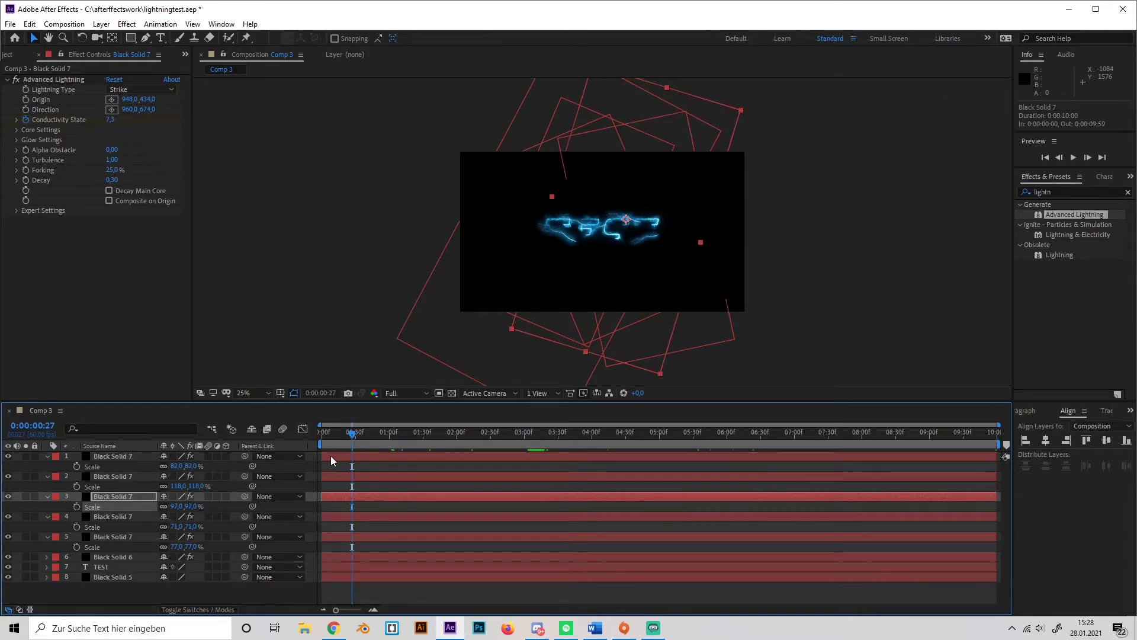
drag(329, 456, 341, 456)
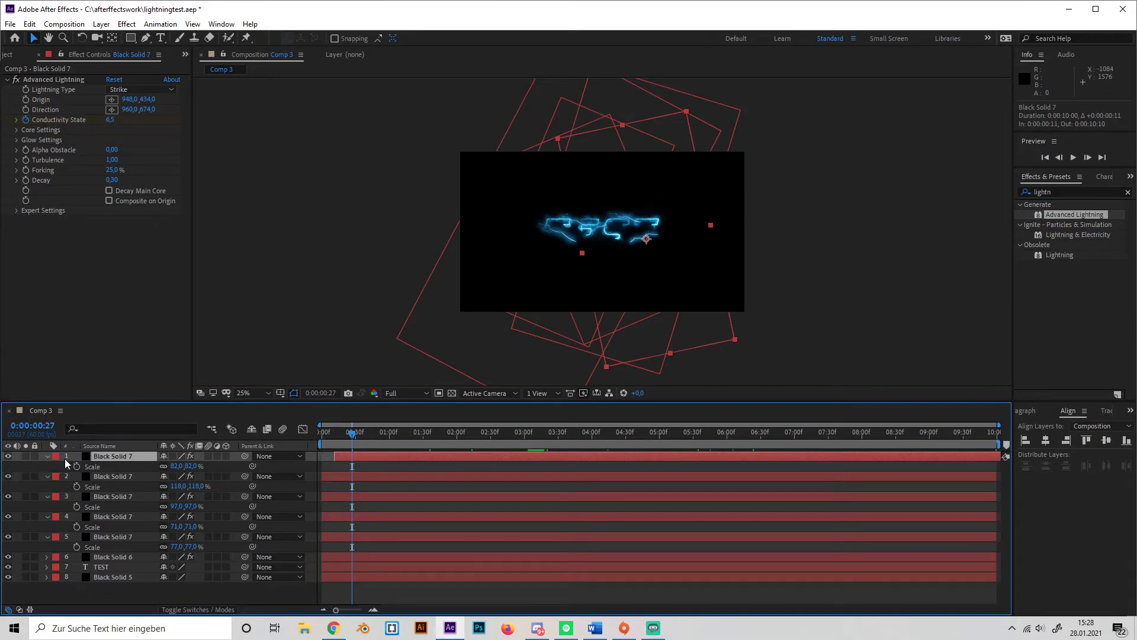
Step: Collapse the Scale properties of all five lightning layers and check each layer's timing
click(48, 456)
click(47, 466)
click(47, 477)
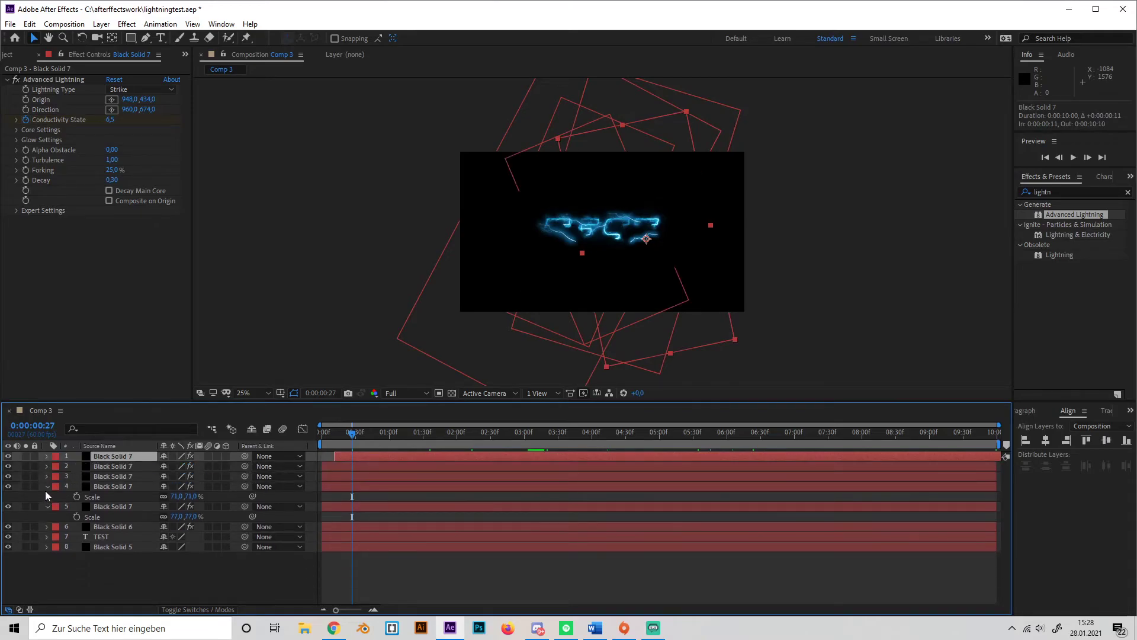
click(46, 488)
click(46, 498)
click(356, 466)
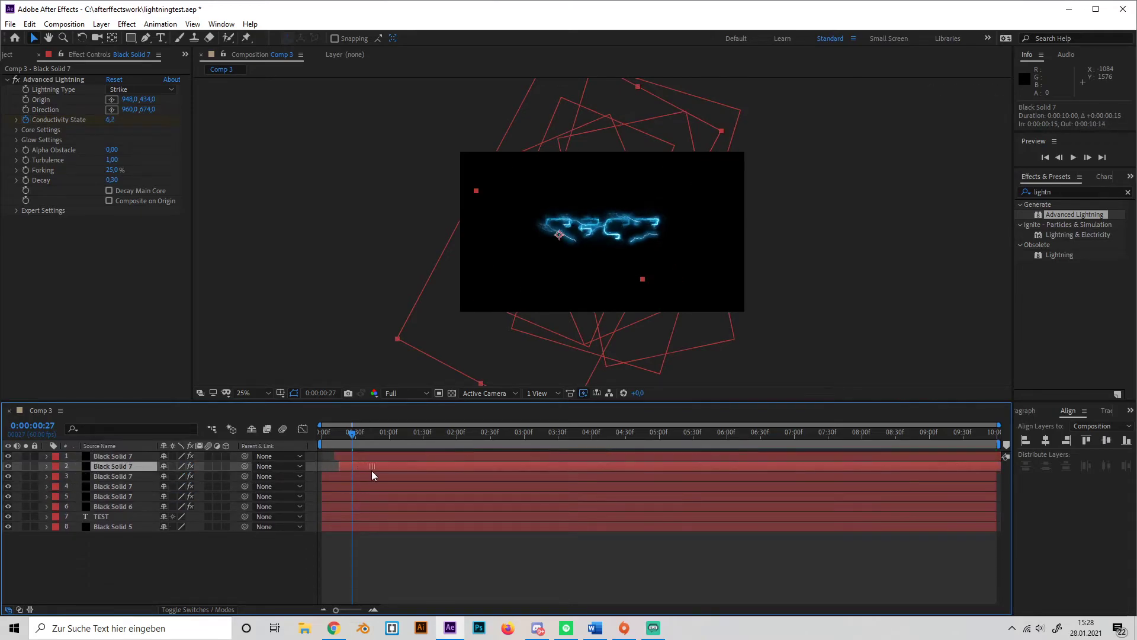
click(340, 478)
click(343, 488)
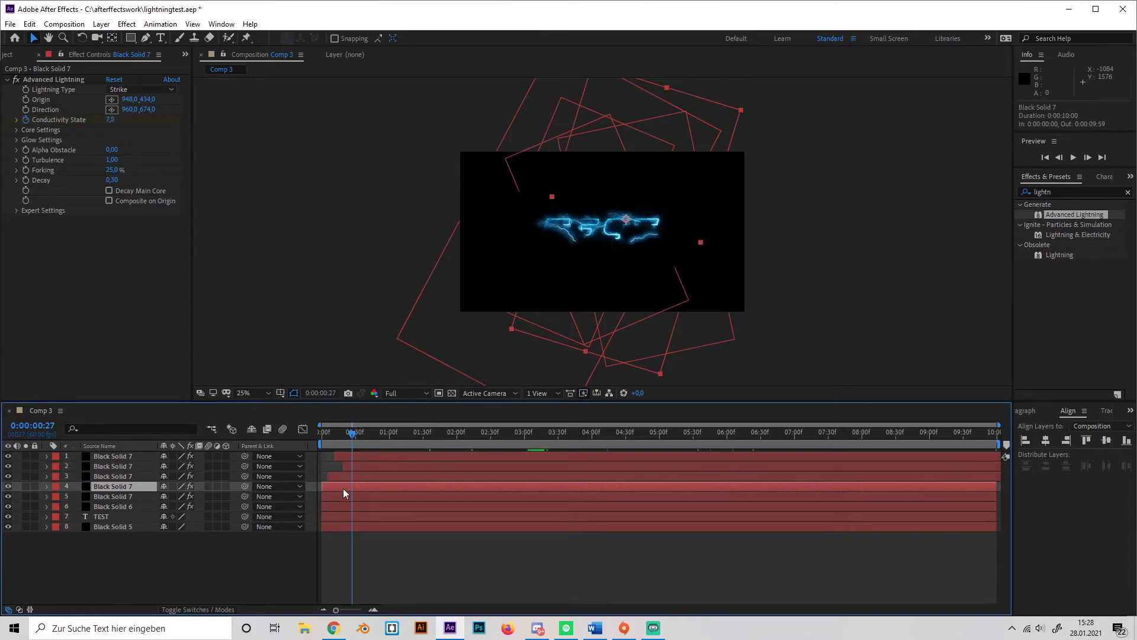
click(343, 496)
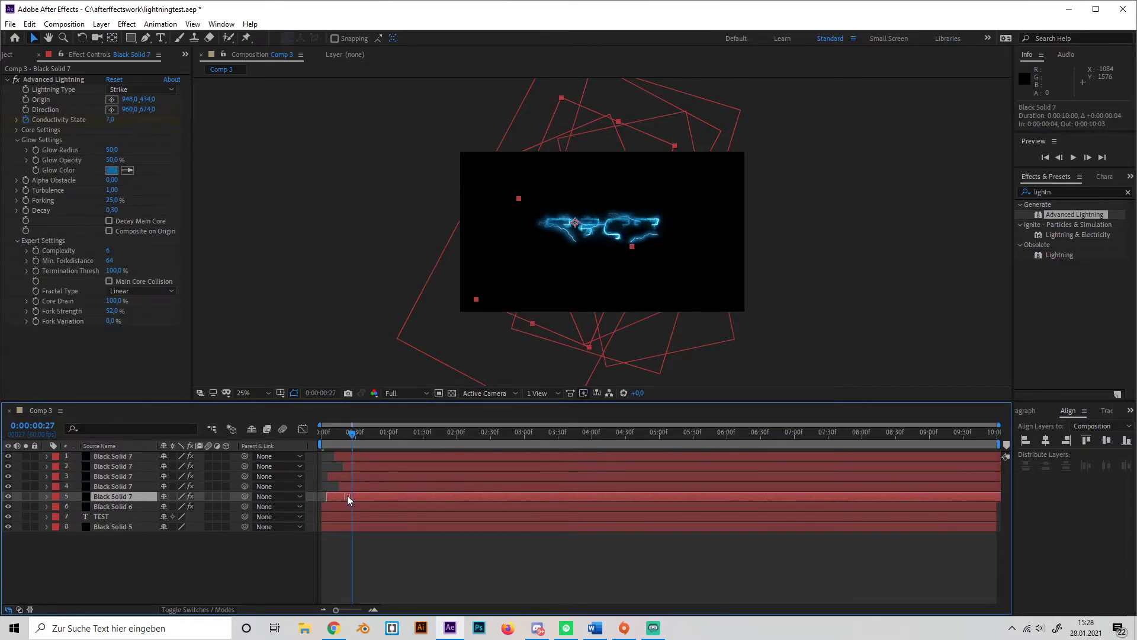
Step: Preview the staggered lightning from the start, then move to about three seconds in
key(space)
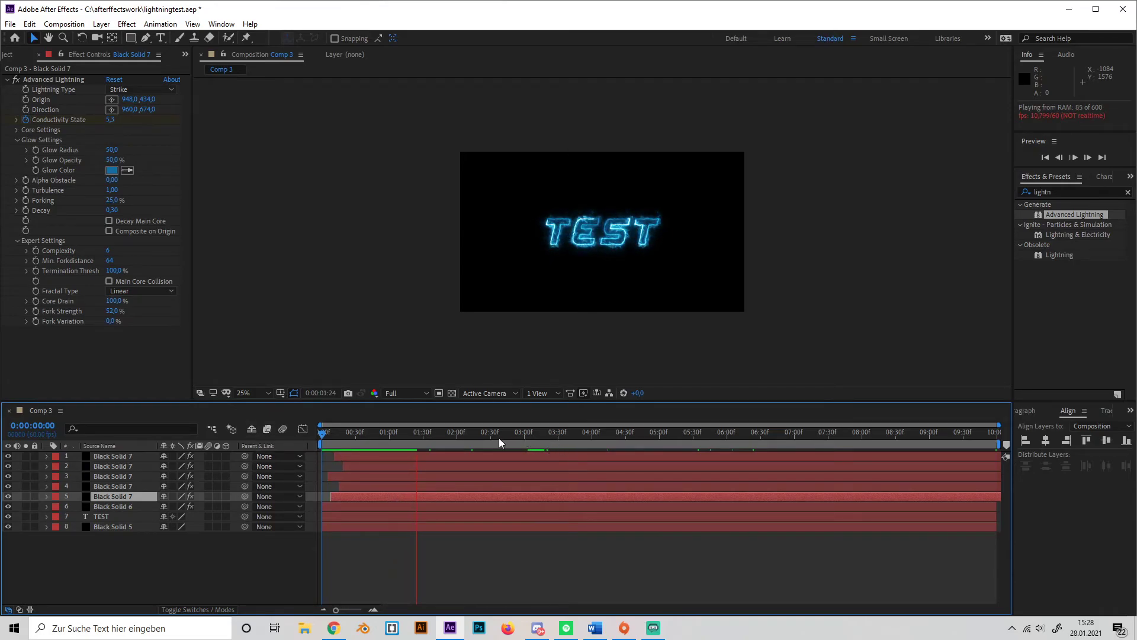
click(343, 450)
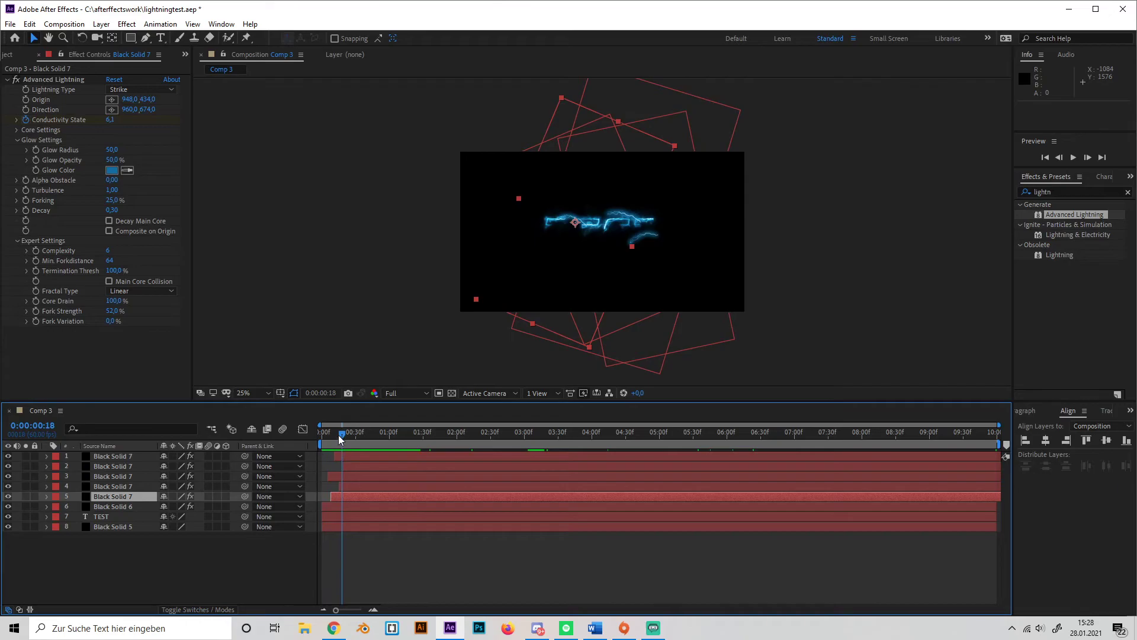
drag(341, 438, 305, 444)
key(space)
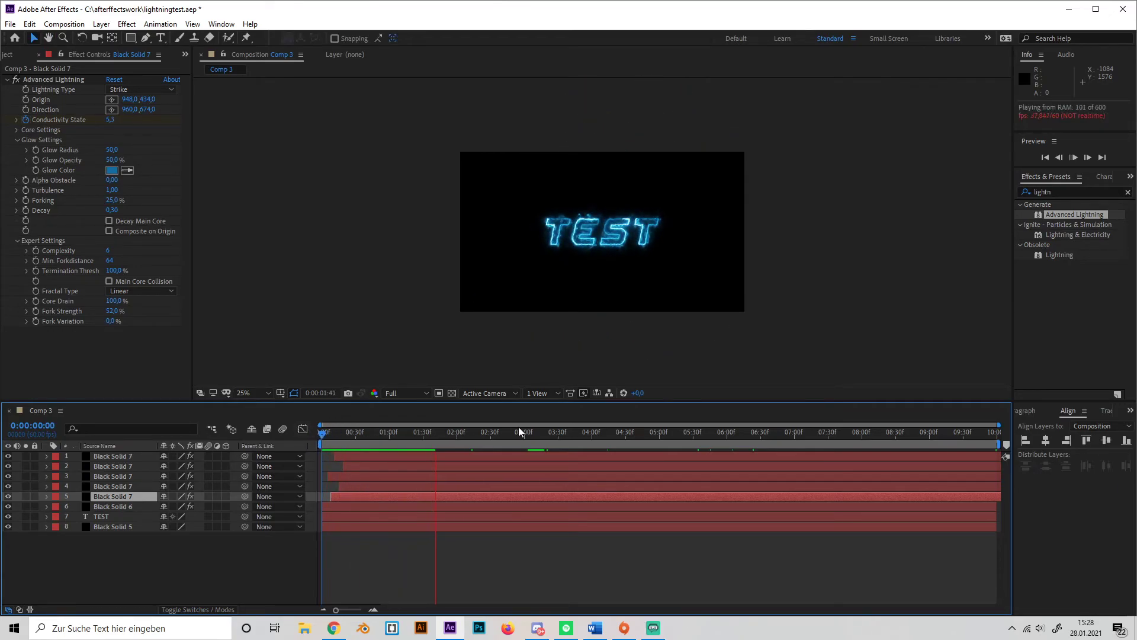
key(space)
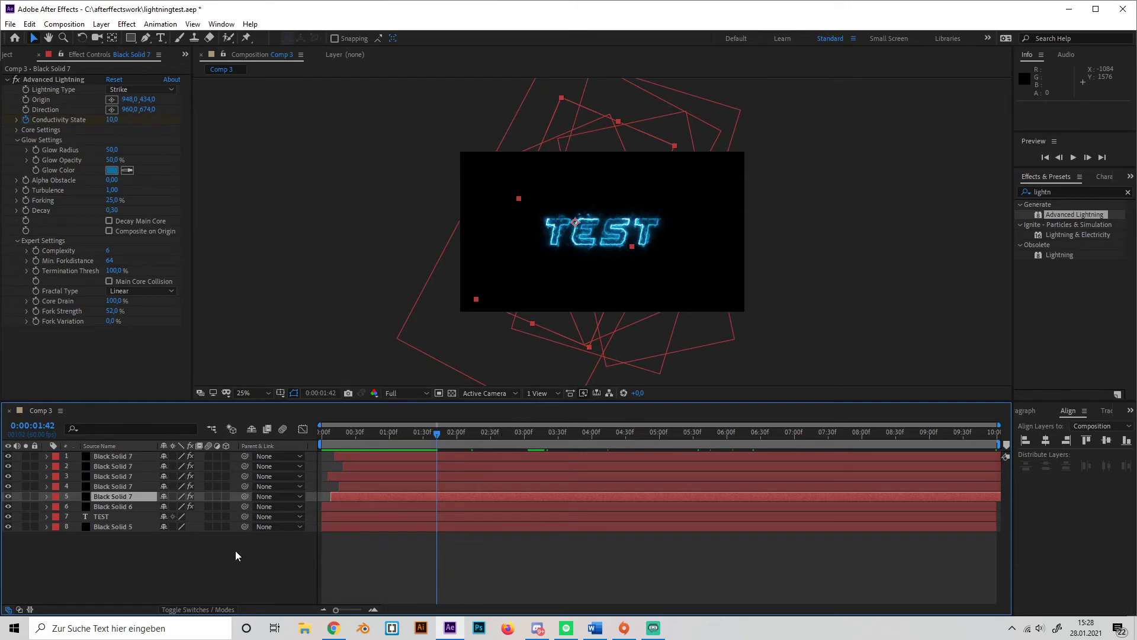
drag(498, 422, 545, 453)
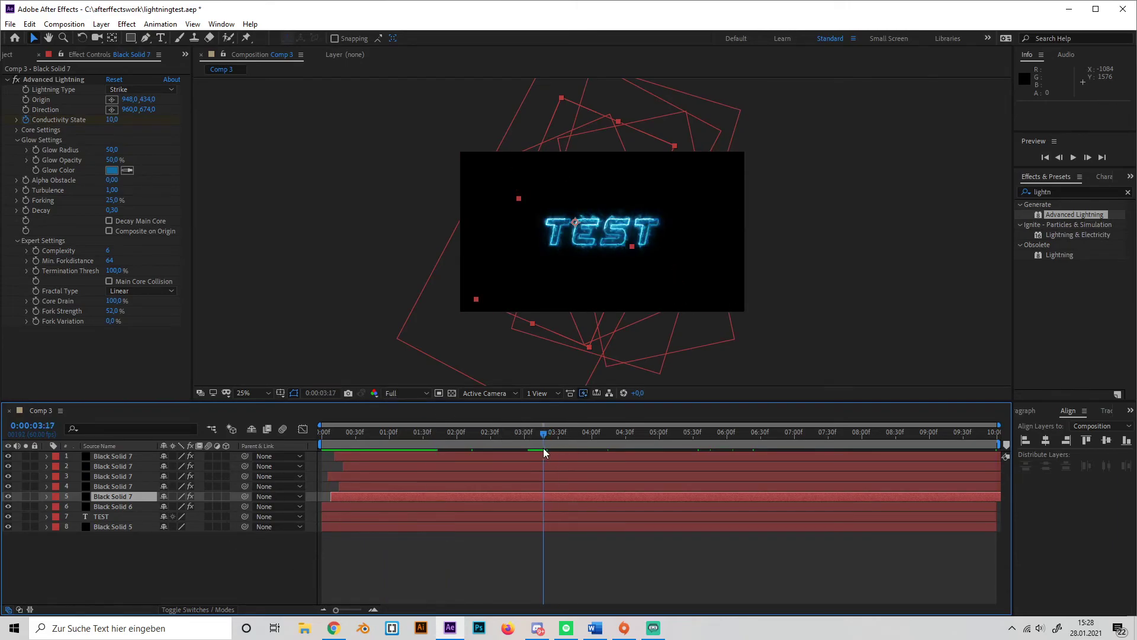
Step: Duplicate the top lightning layer, start the copy around 3 seconds, and delete the extra duplicate
click(703, 437)
click(127, 457)
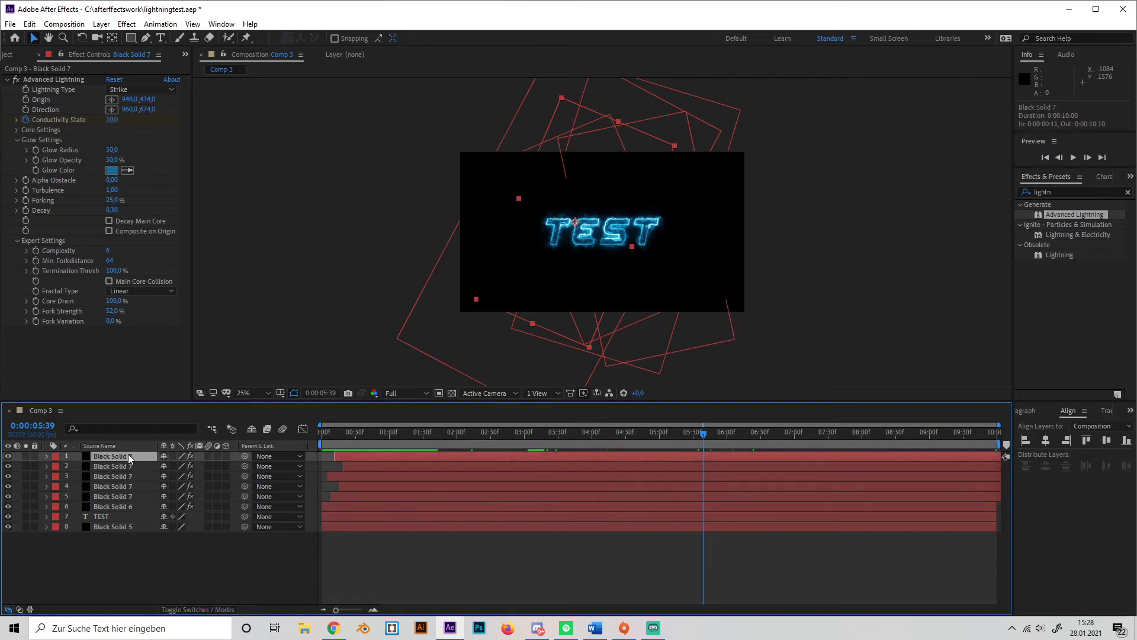
key(ctrl+d)
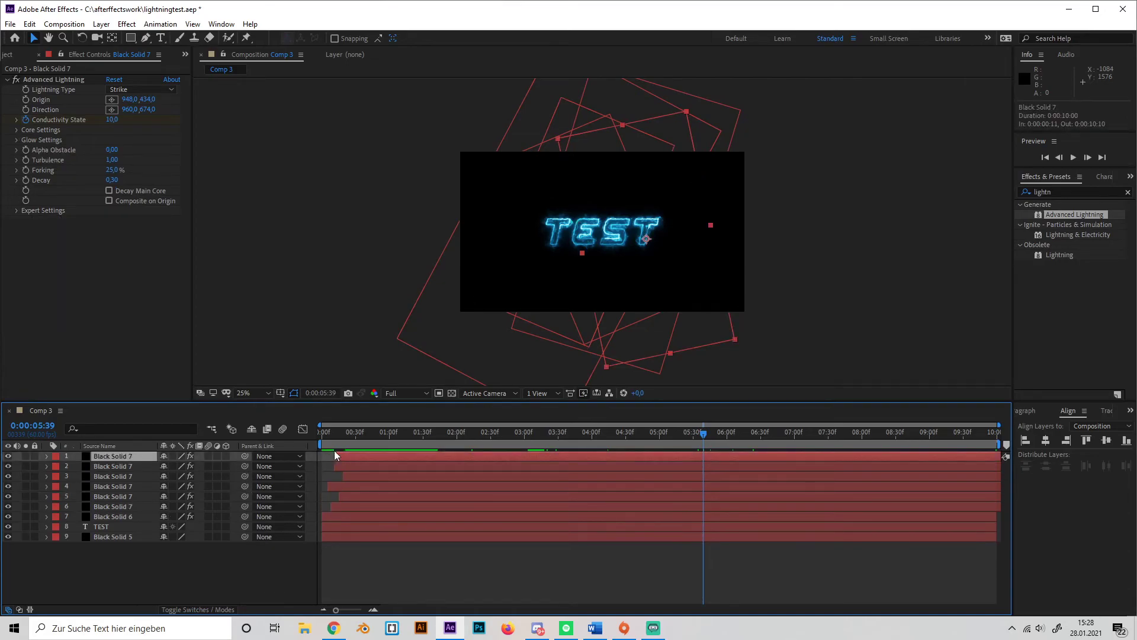
drag(335, 457, 628, 436)
click(148, 466)
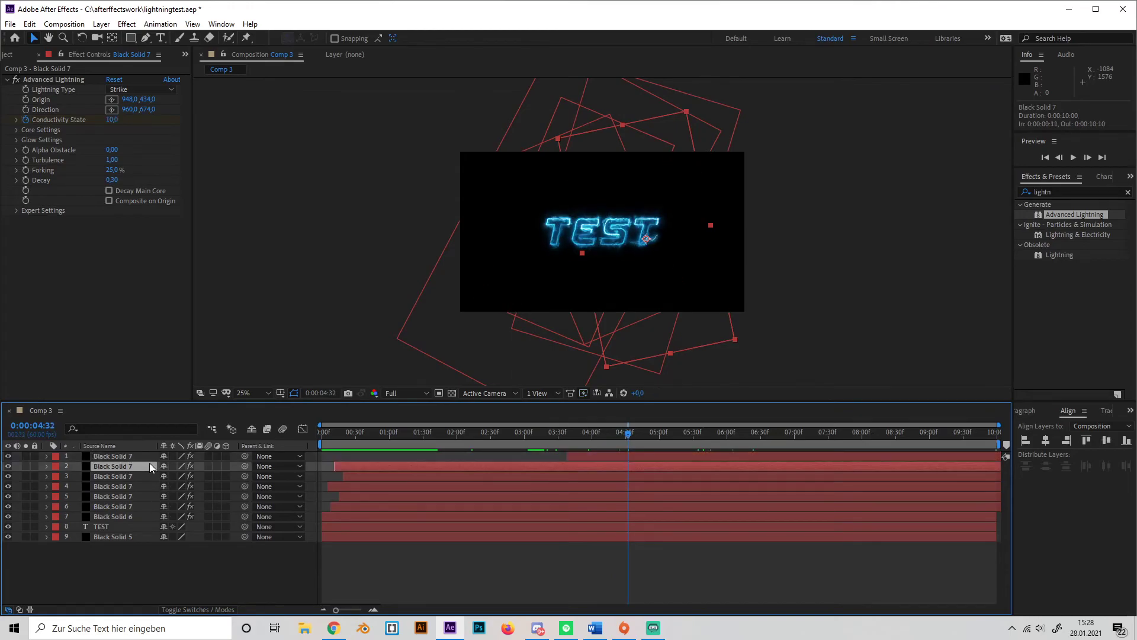
click(148, 457)
key(ctrl+d)
key(Delete)
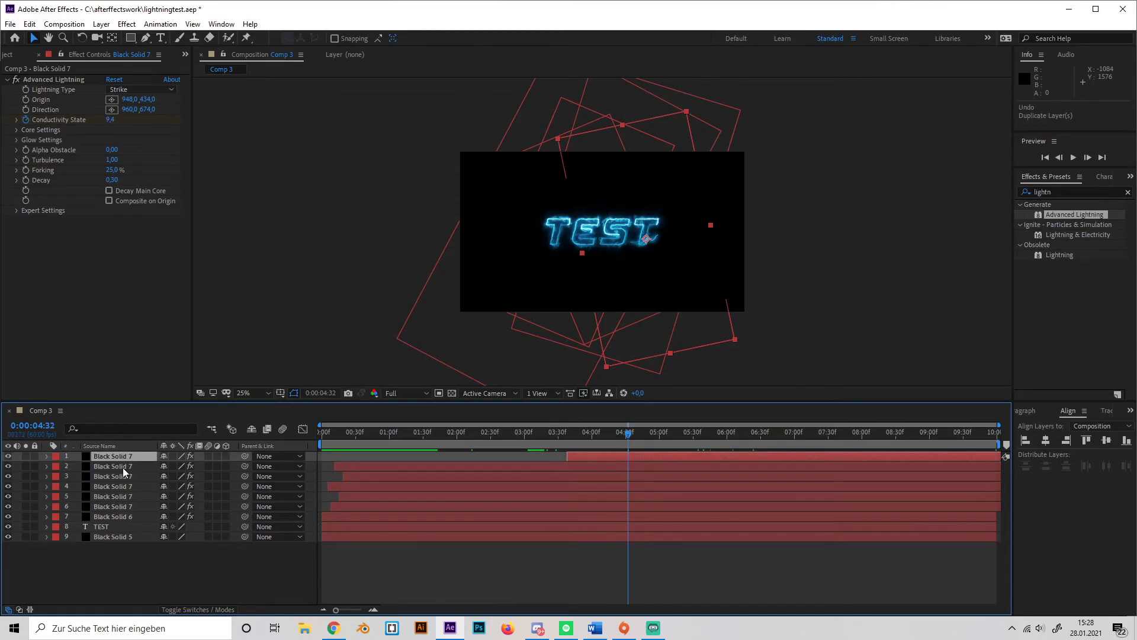
Step: Duplicate the third lightning layer and push its start to 0:00:05:40
click(129, 469)
key(ctrl+Down)
key(ctrl+d)
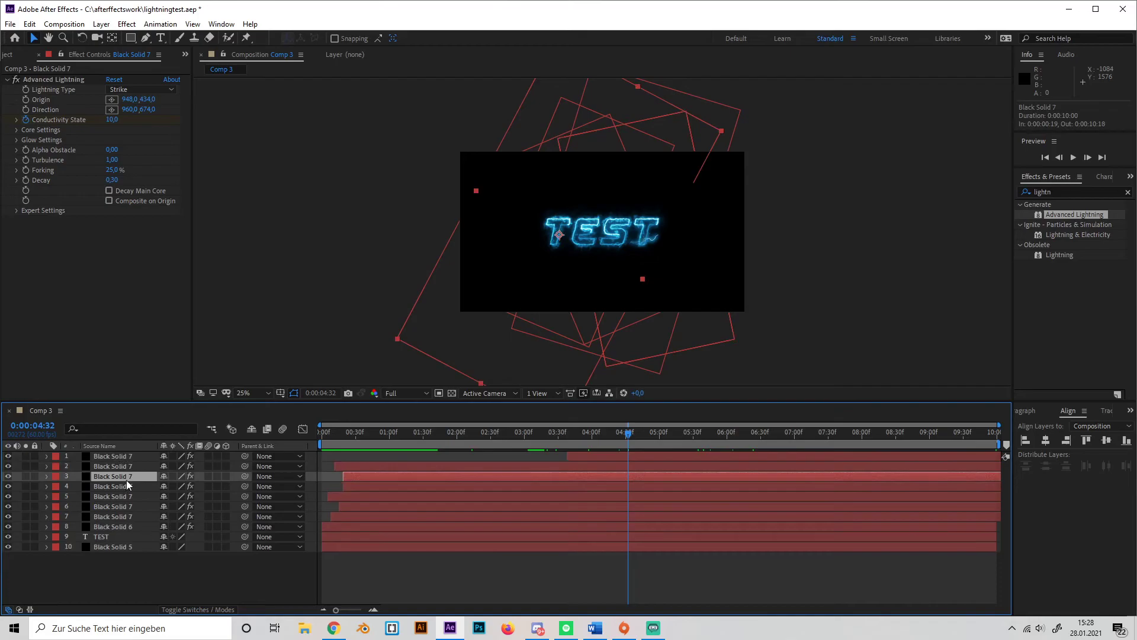
drag(377, 482, 562, 486)
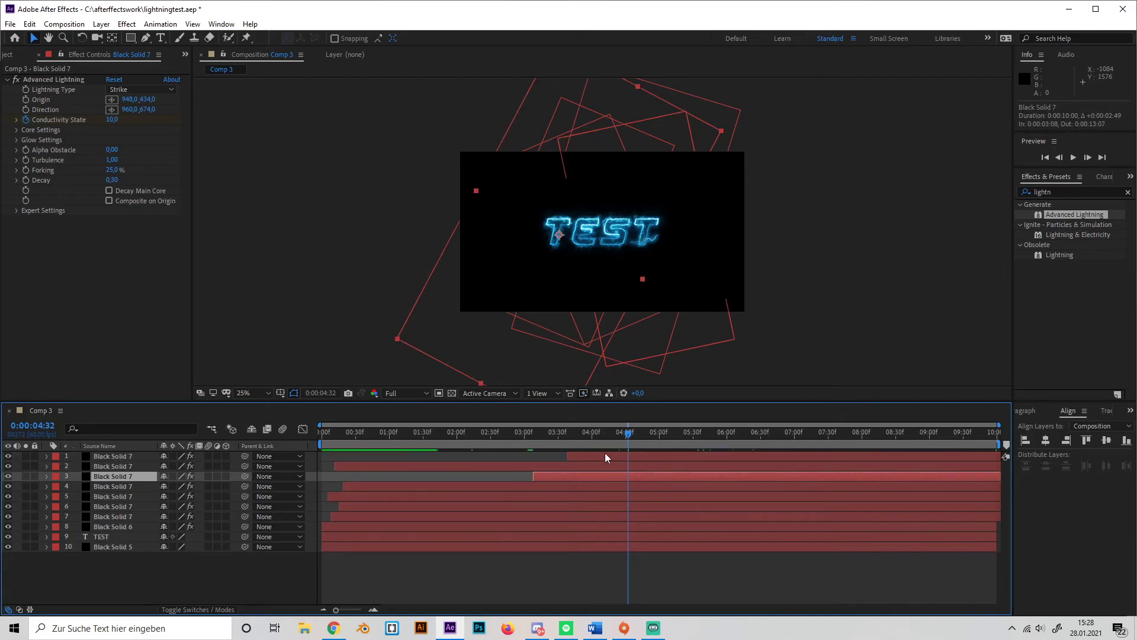
drag(647, 441, 751, 432)
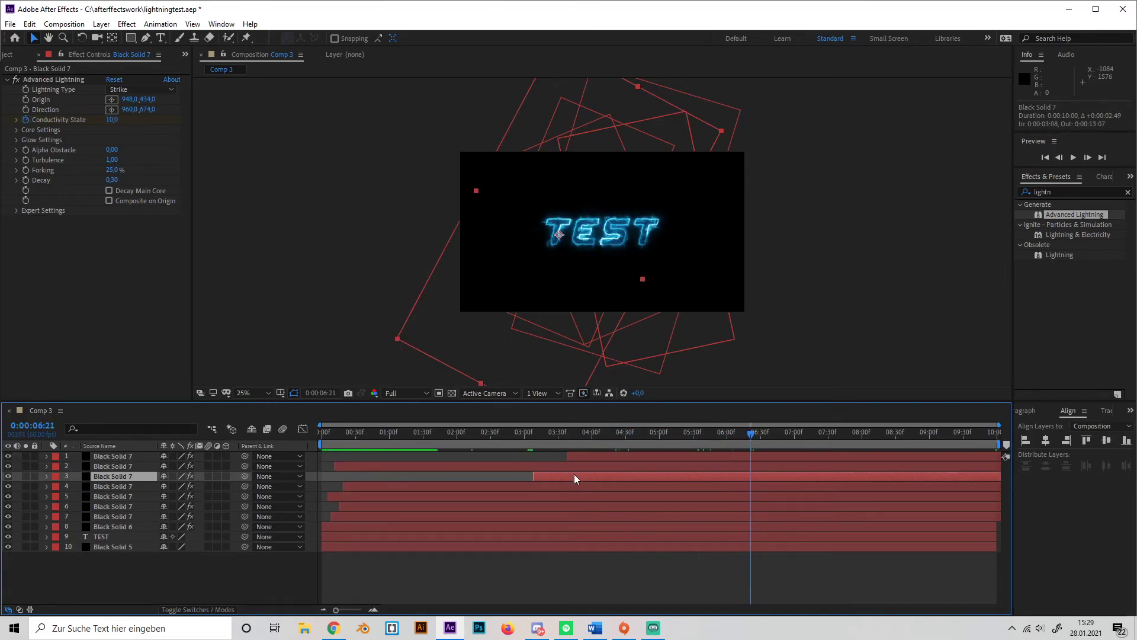
drag(574, 477, 754, 480)
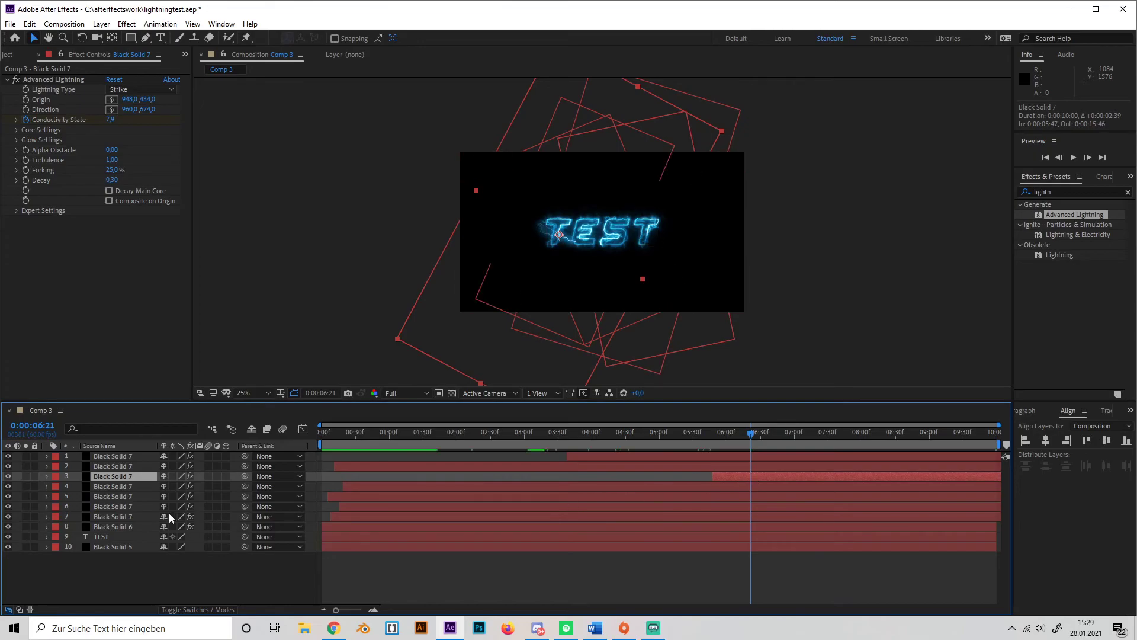
Step: Duplicate the fifth lightning layer and make the copy start about 5 seconds later
click(136, 499)
key(ctrl+d)
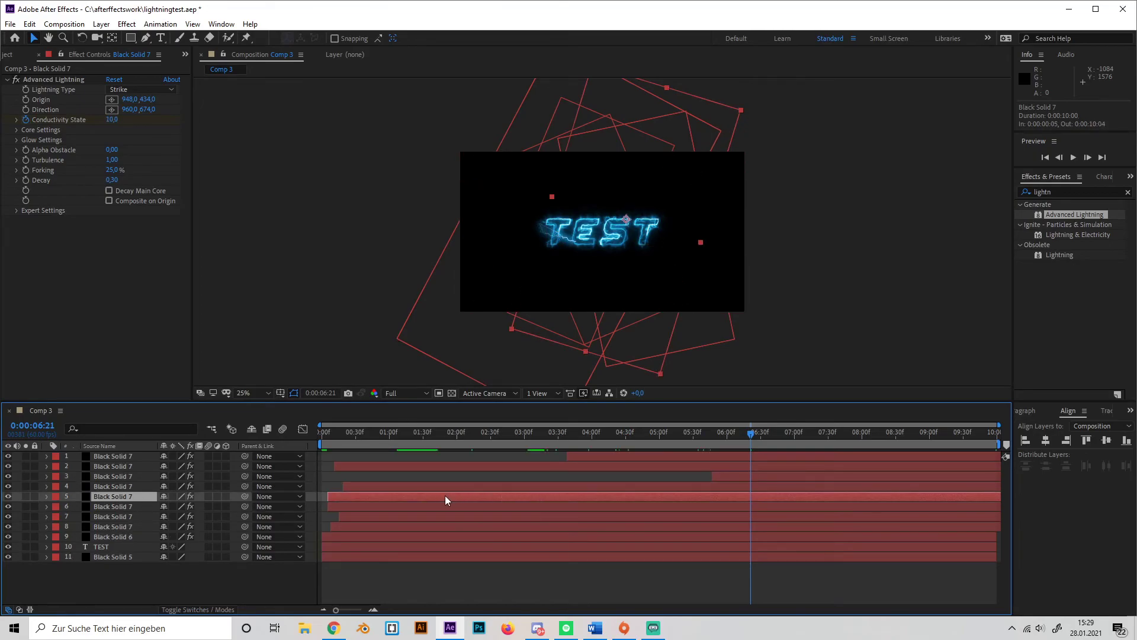
drag(335, 499, 696, 519)
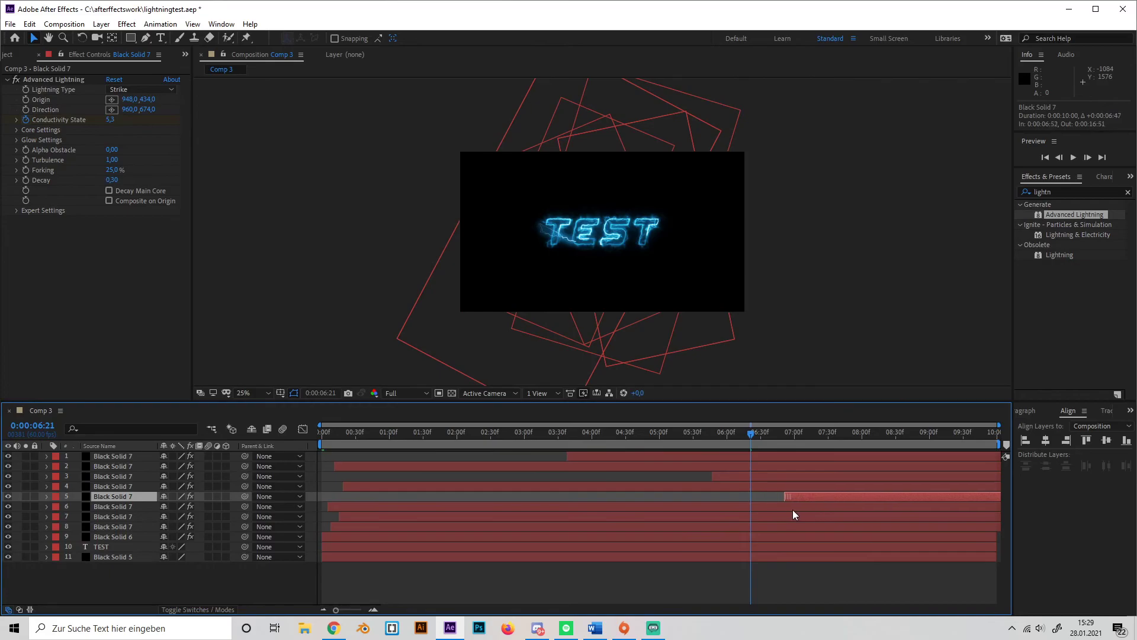
Step: Preview the composition from the start and scrub through to check the lightning
key(Home)
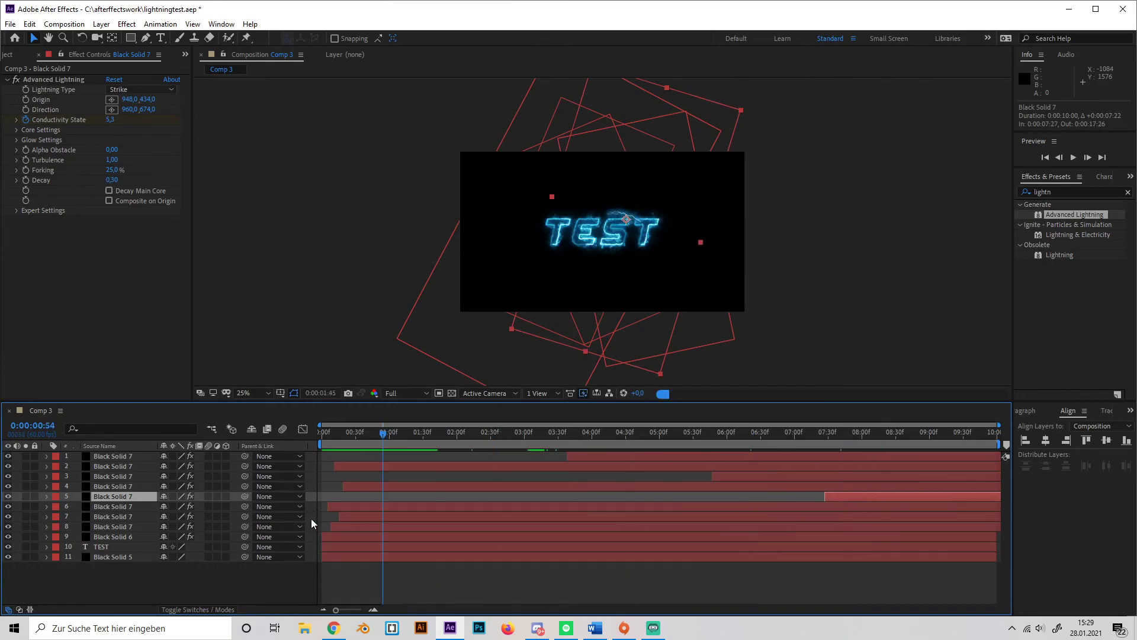
key(space)
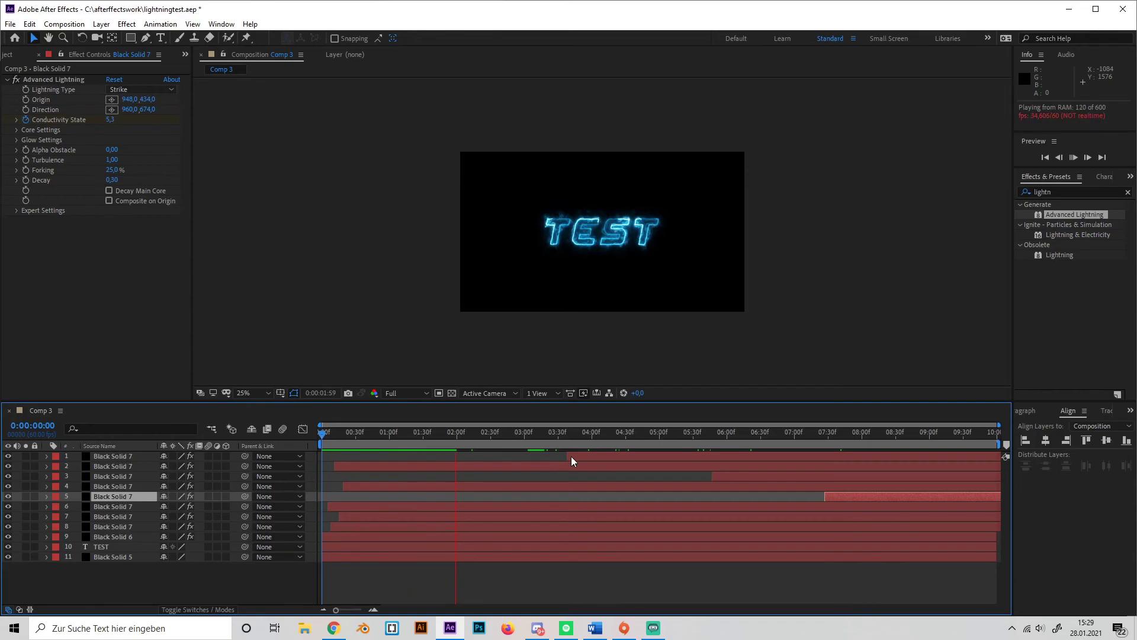
drag(574, 443, 1041, 463)
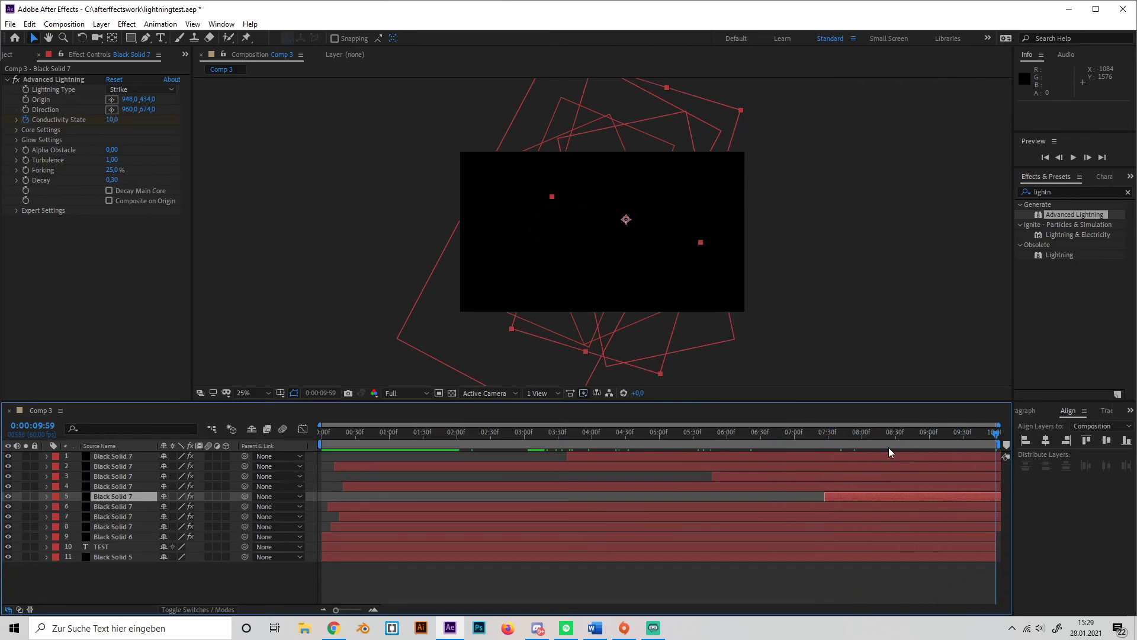